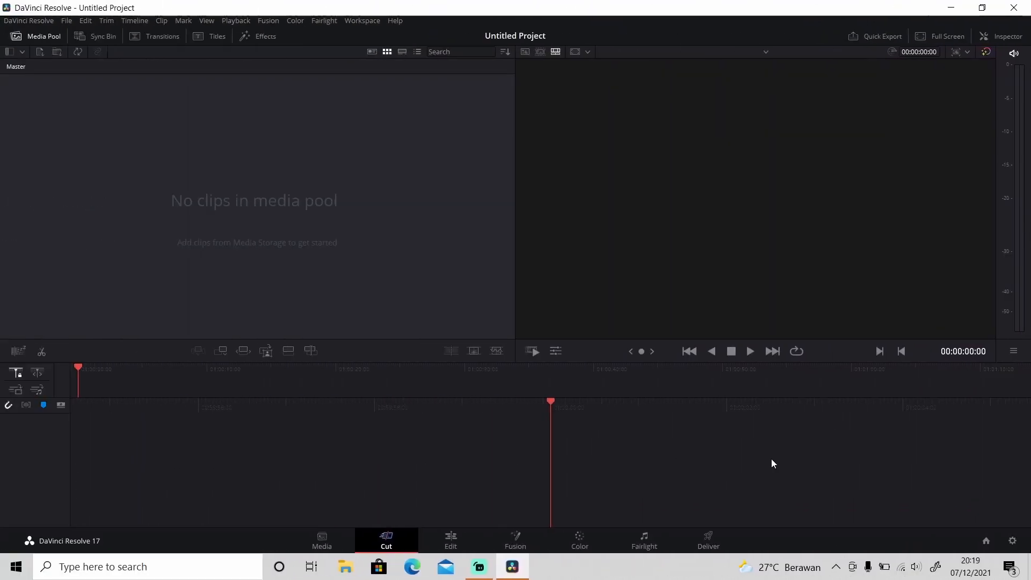
On the Fusion page, add a Text+ node to the composition and move MediaOut1 farther away from it.
click(517, 535)
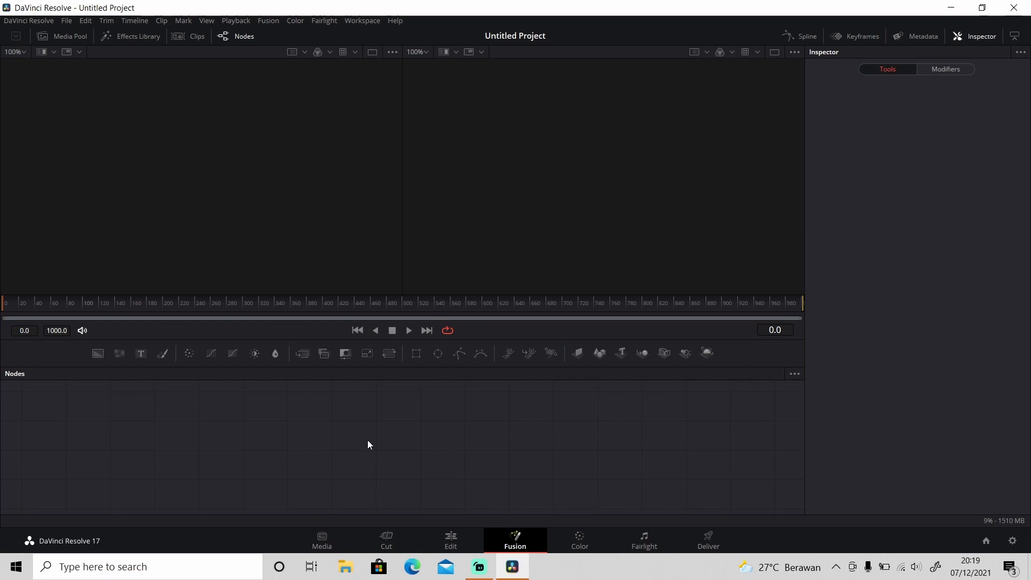
drag(141, 354, 149, 364)
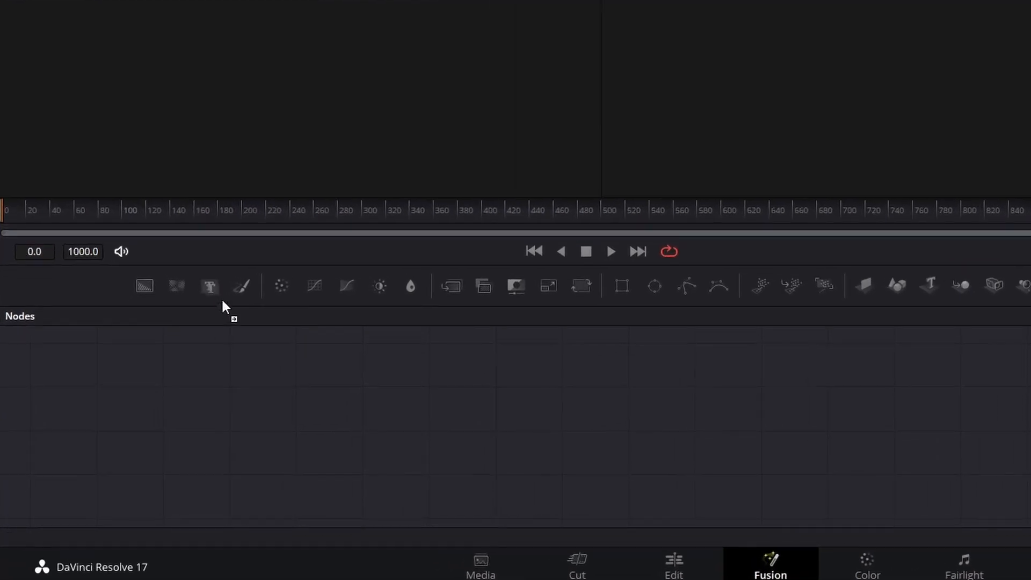
drag(222, 306, 509, 422)
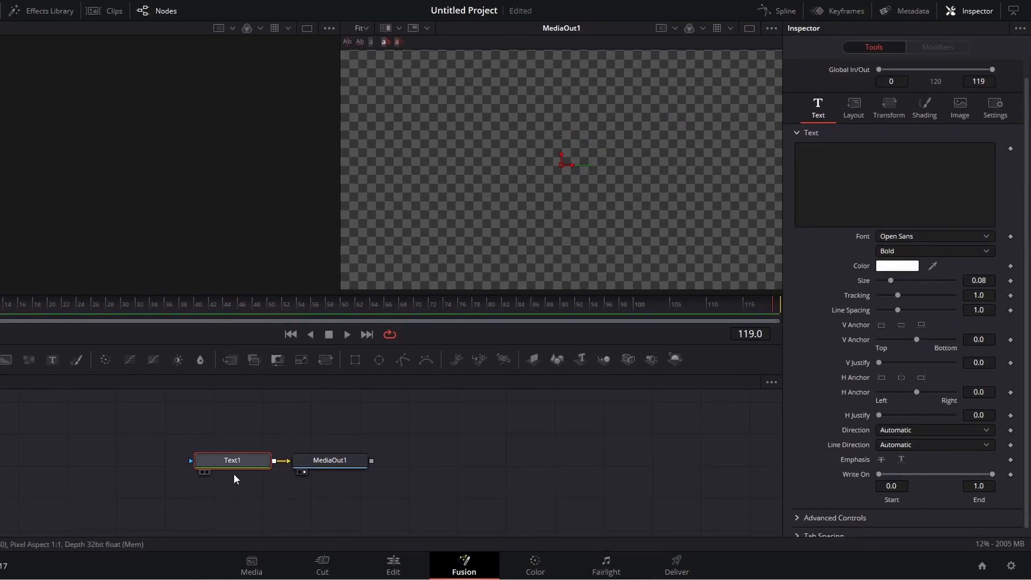
drag(310, 463, 387, 468)
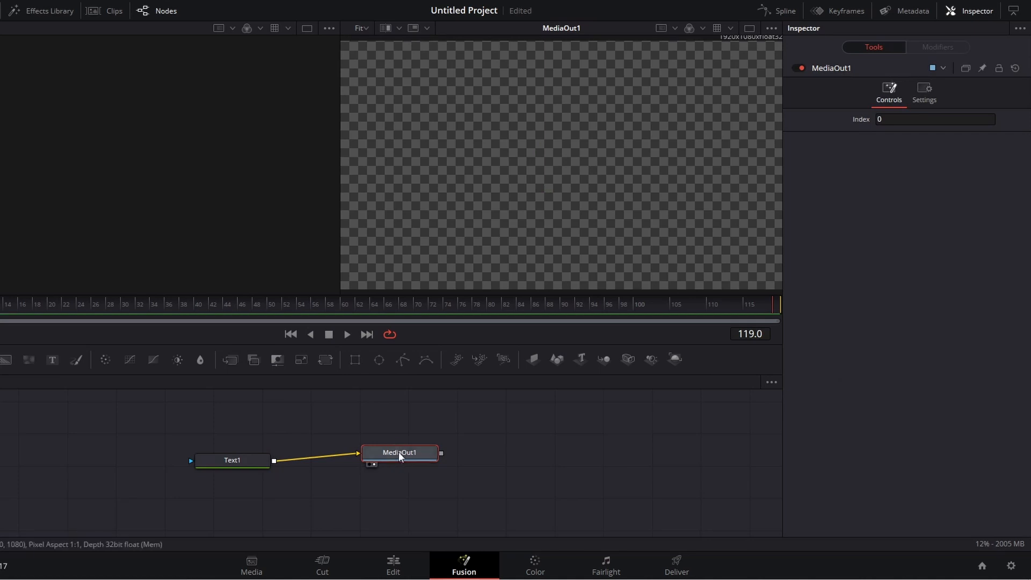
Enter "Sample Text" in the Text1 node and check the composition on the Edit page.
click(221, 459)
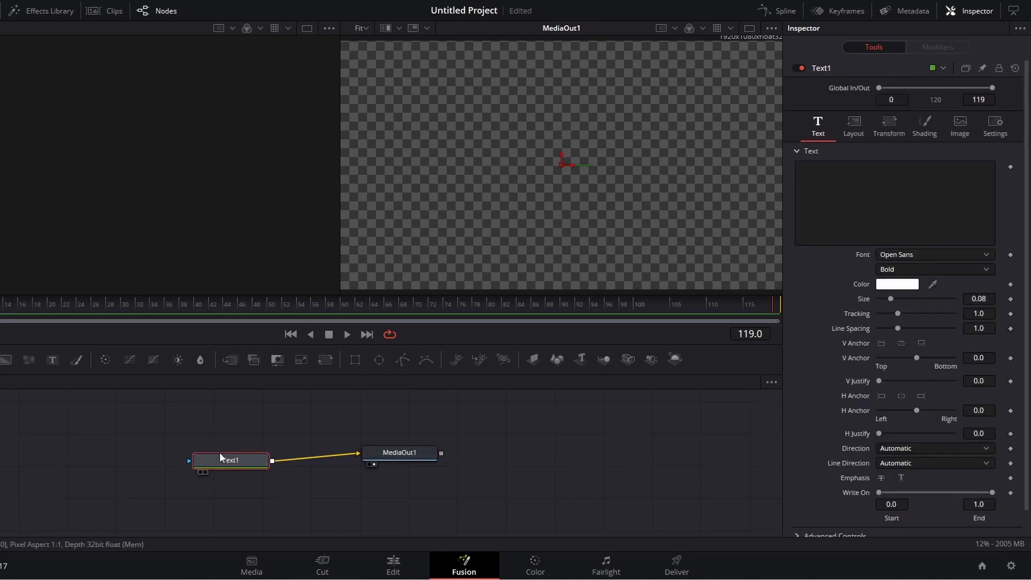
click(820, 181)
text(Sa)
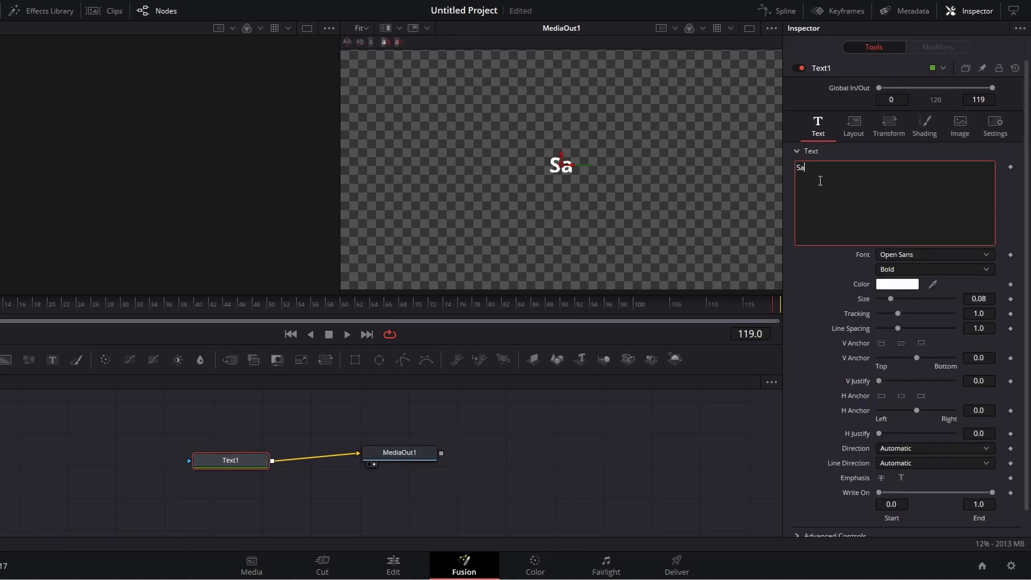
text(mple Text)
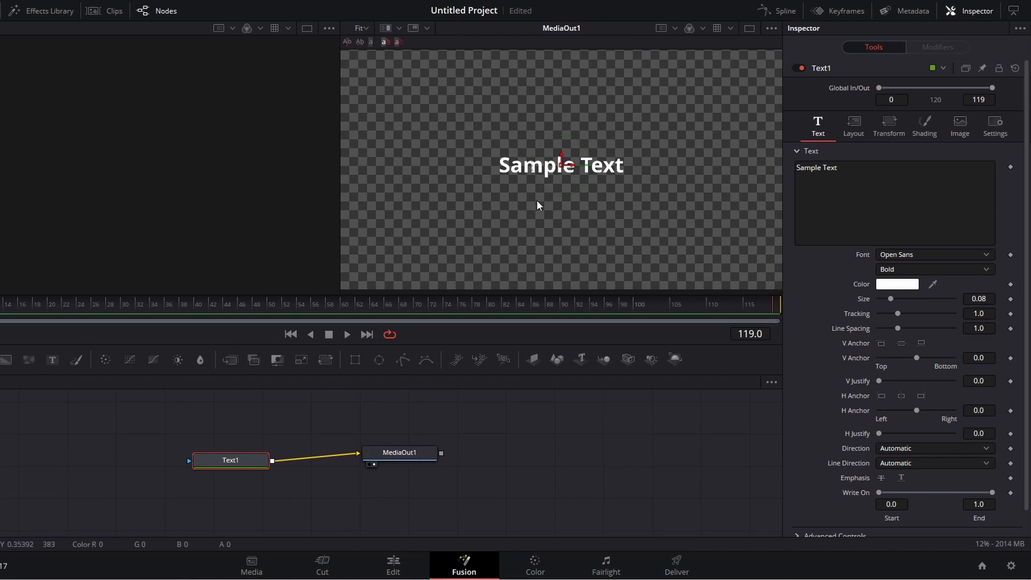
click(393, 565)
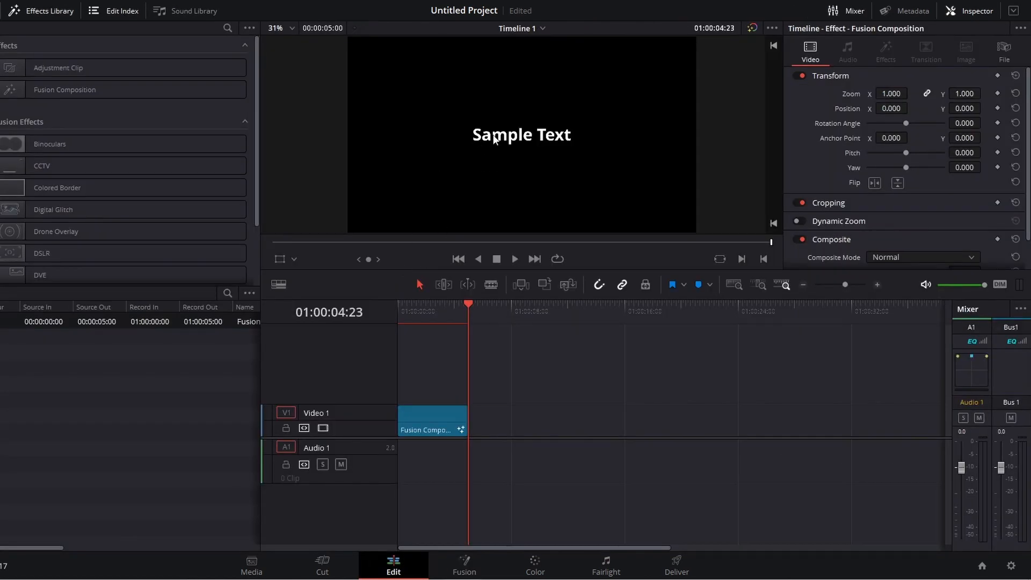
Disconnect Text1 from MediaOut1 in Fusion and check the composition on the Edit page.
click(461, 561)
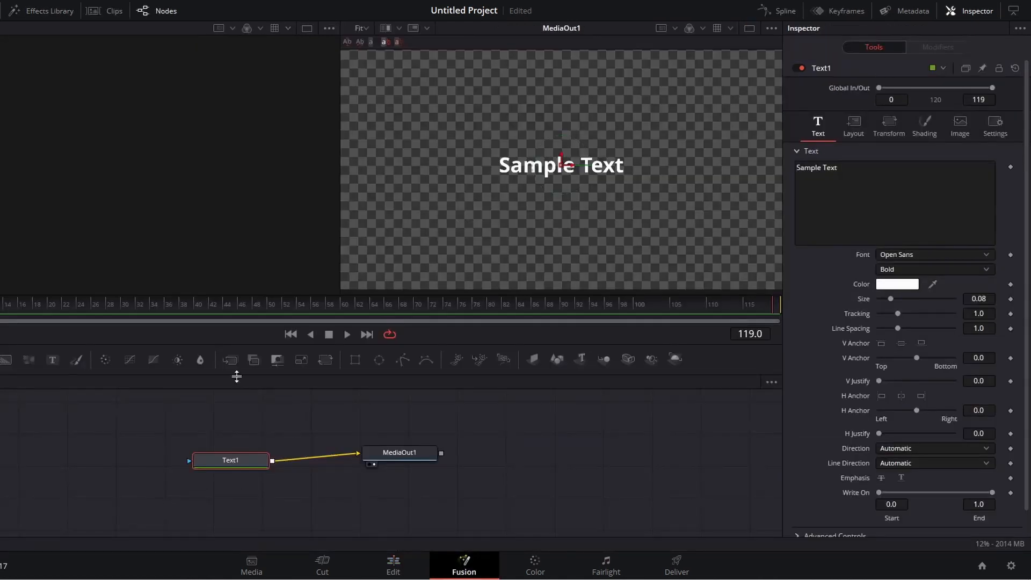
drag(356, 454, 292, 424)
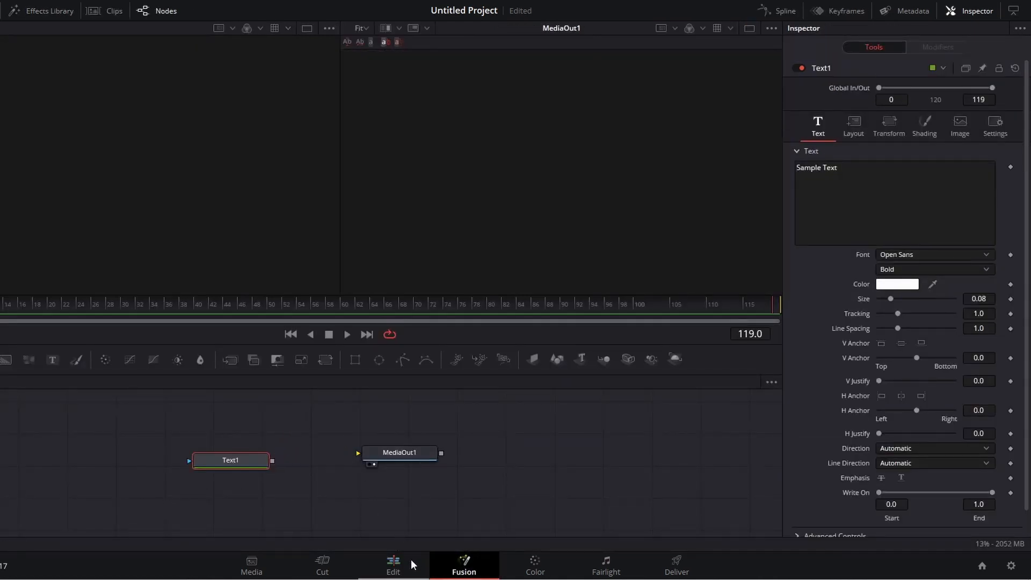
click(415, 563)
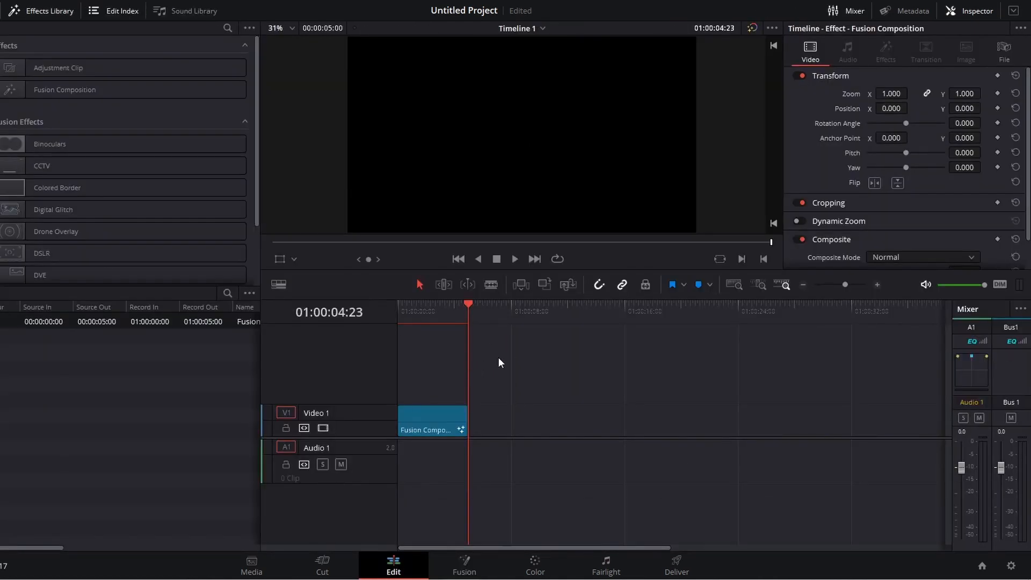
Try out a second Fusion Composition clip on Video 1 after the first one and delete it again.
drag(468, 308, 492, 313)
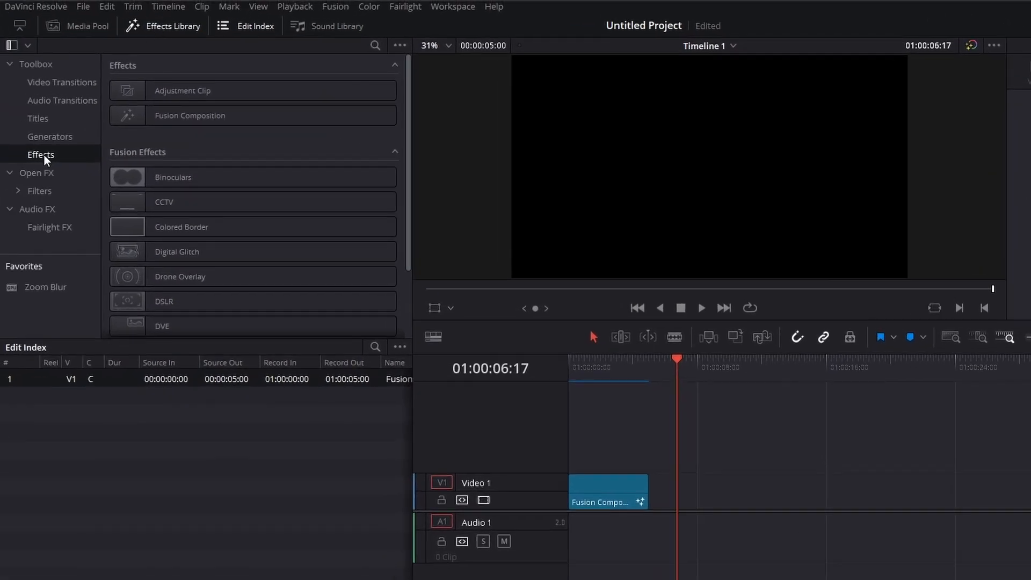
drag(137, 117, 671, 471)
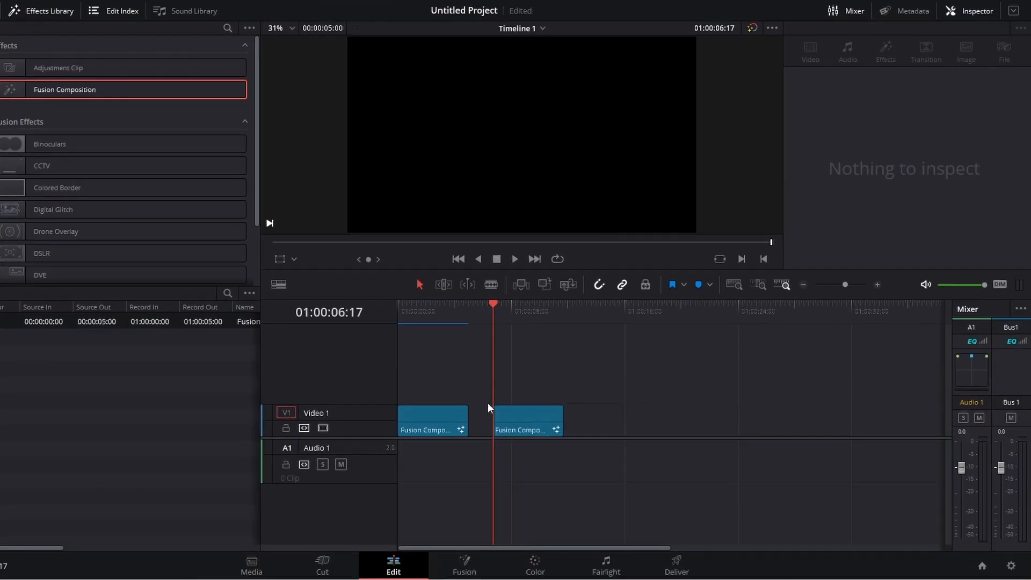
drag(495, 308, 527, 311)
click(531, 414)
click(460, 567)
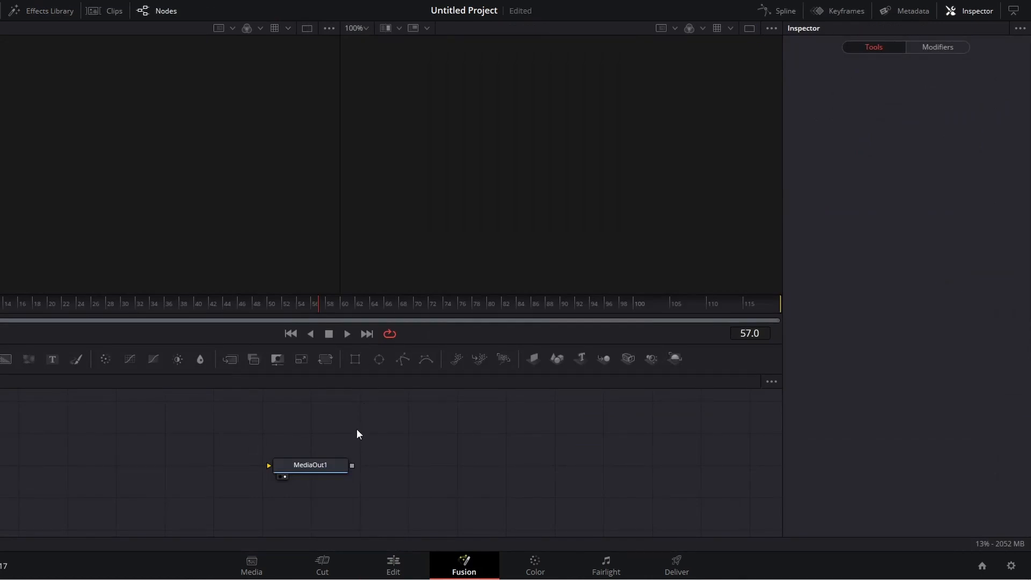
click(393, 565)
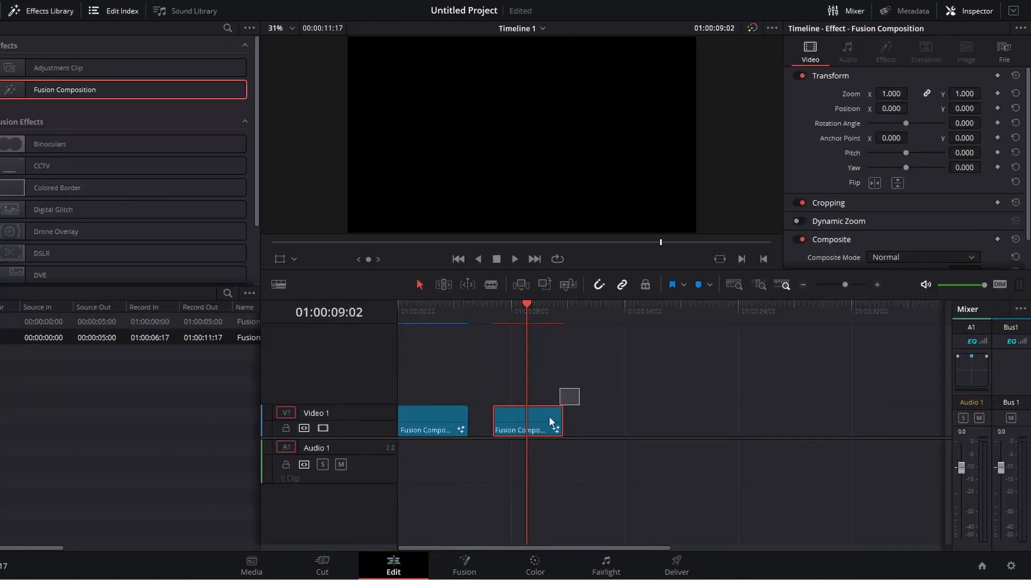
key(Delete)
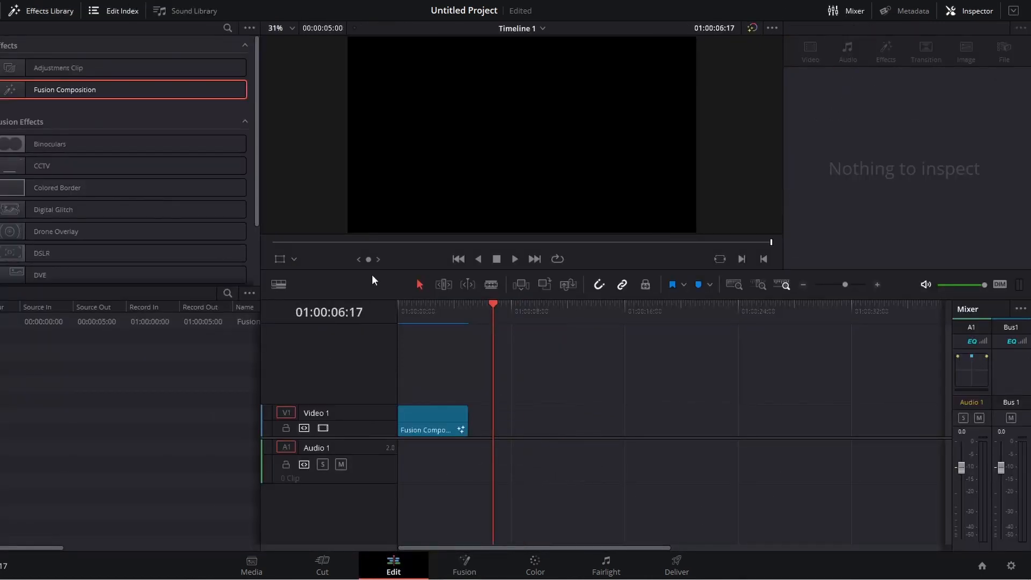
Select the remaining Fusion Composition clip on the timeline and open it on the Fusion page.
click(444, 307)
click(468, 313)
click(451, 416)
click(487, 318)
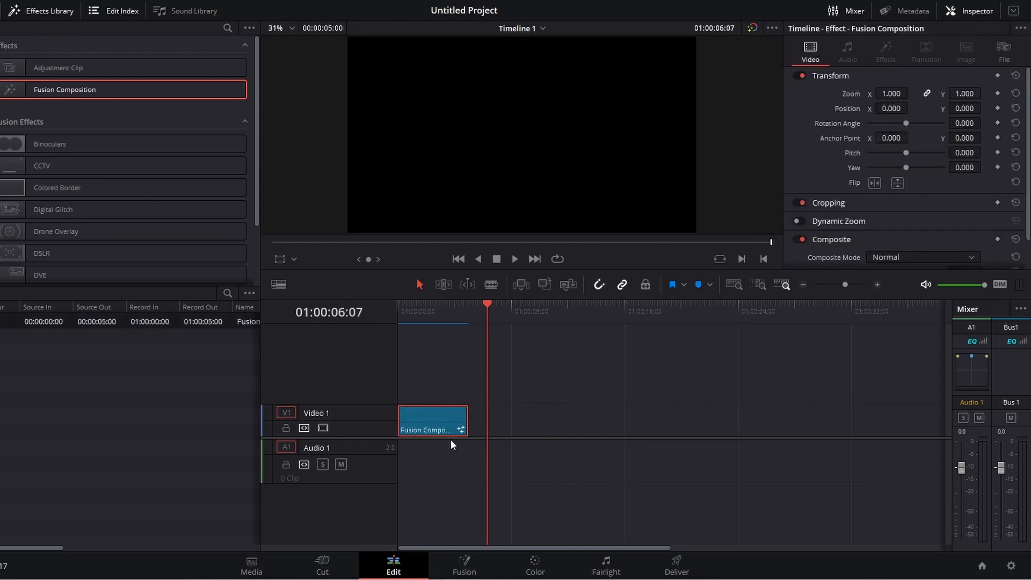
click(455, 568)
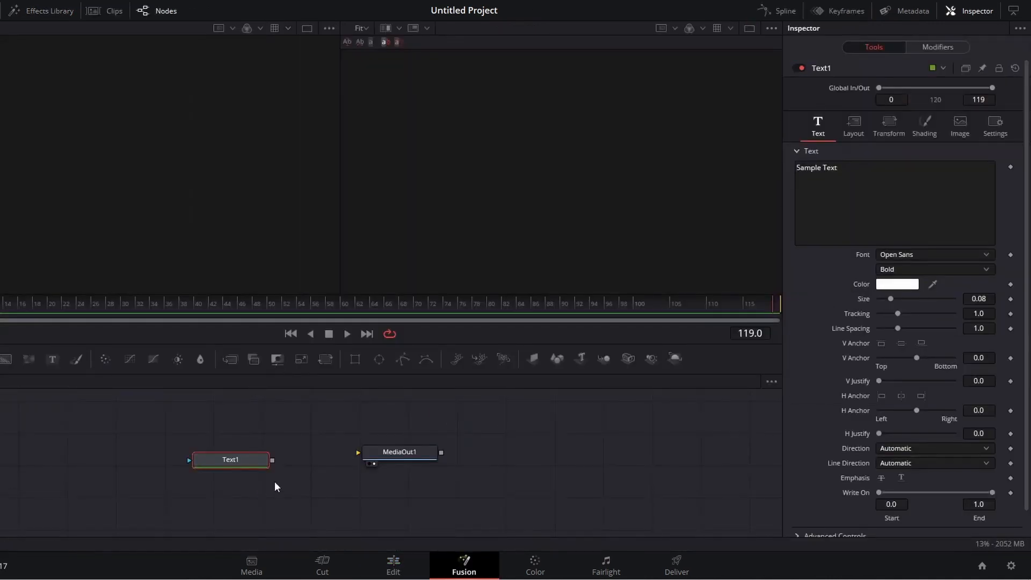
Move MediaOut1 farther from Text1 and display Text1 in the first viewer only.
click(439, 446)
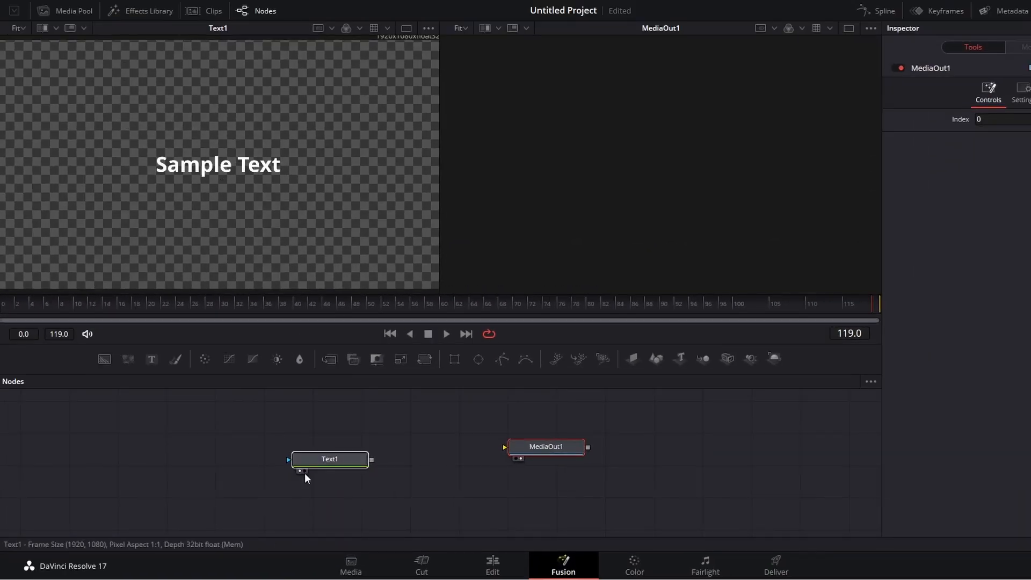
click(305, 465)
click(303, 471)
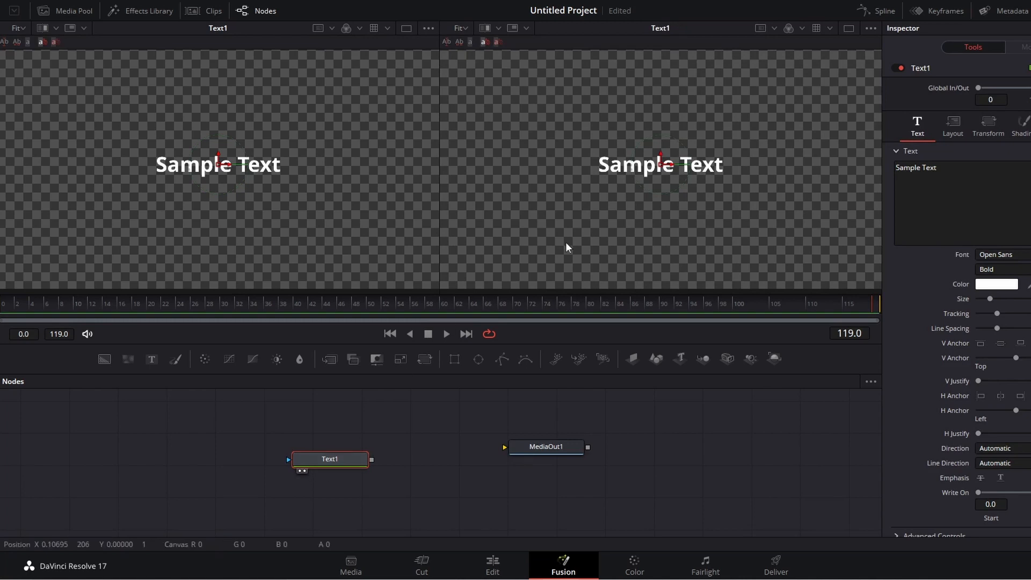
click(305, 471)
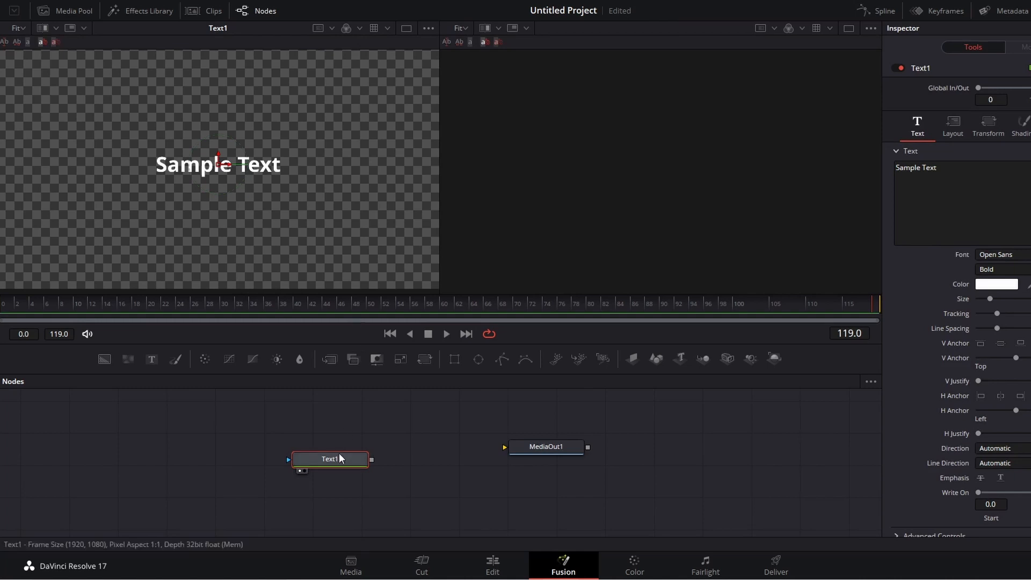
Add a white Background node above Text1 and display it in the first viewer.
drag(338, 454, 336, 481)
drag(100, 357, 257, 439)
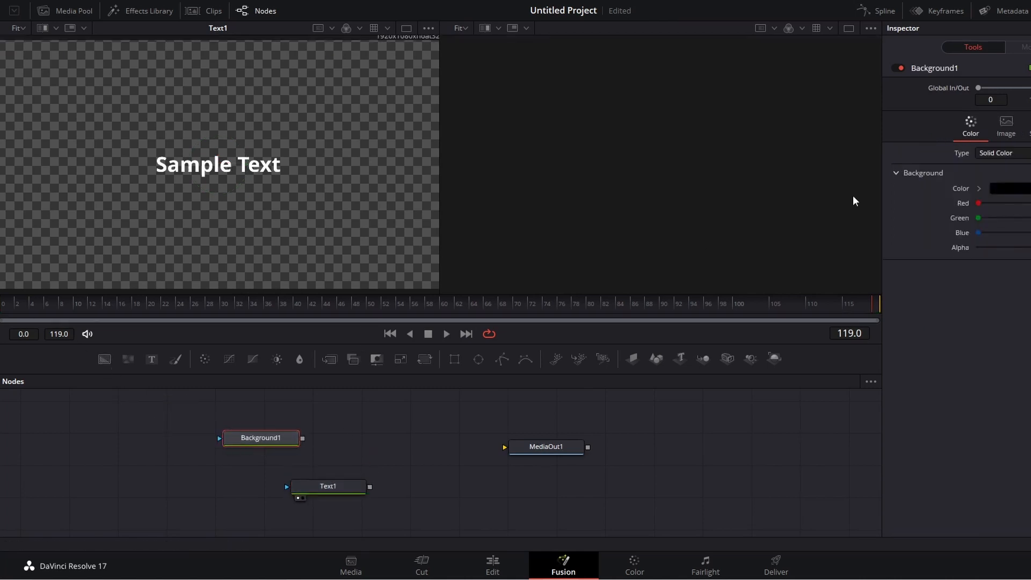
click(1010, 189)
click(539, 262)
click(683, 394)
click(230, 450)
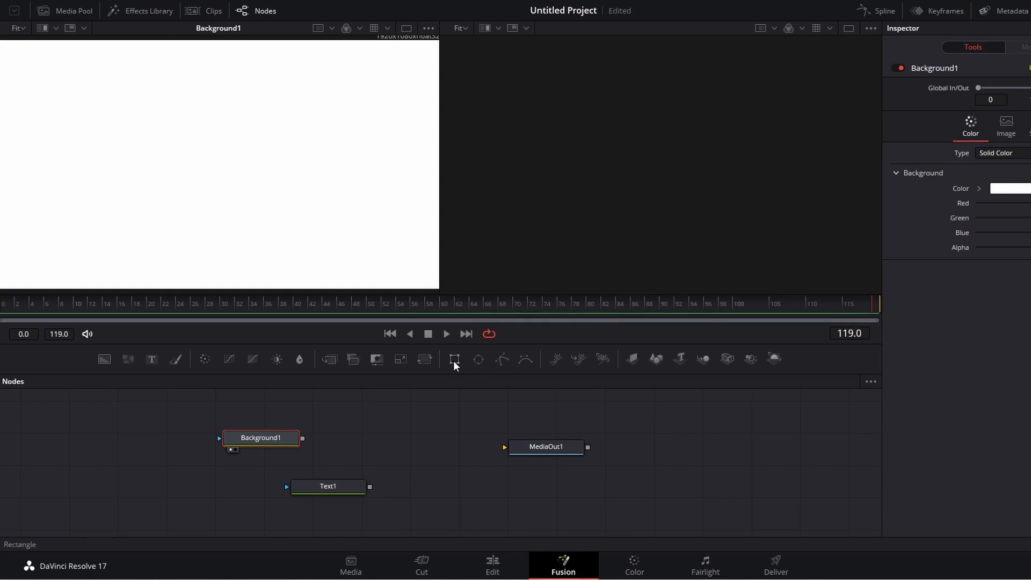
Mask Background1 with a Rectangle node and combine Background1 and Text1 through a new Merge node.
drag(455, 358, 219, 438)
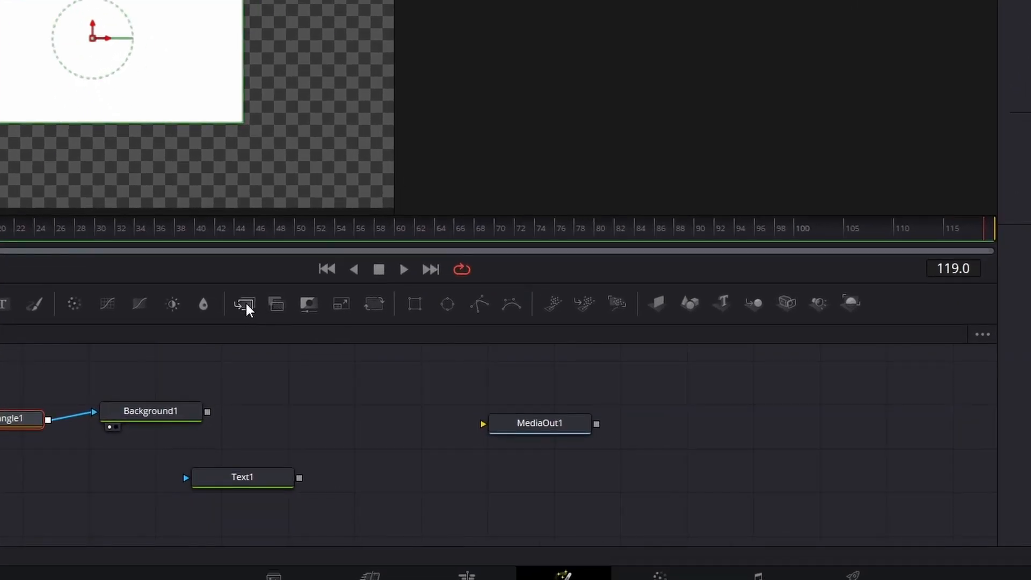
drag(248, 311, 329, 416)
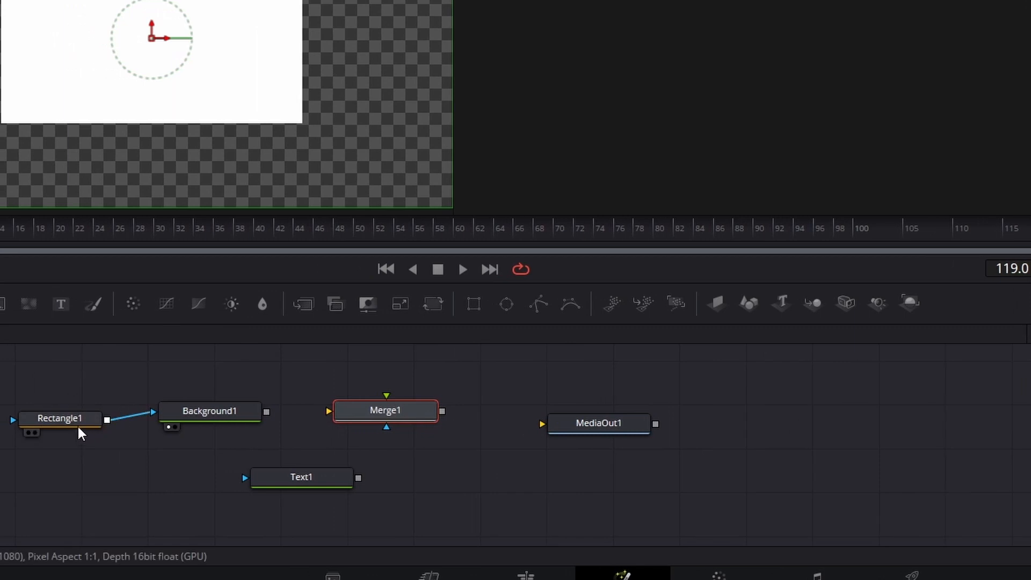
drag(267, 412, 386, 397)
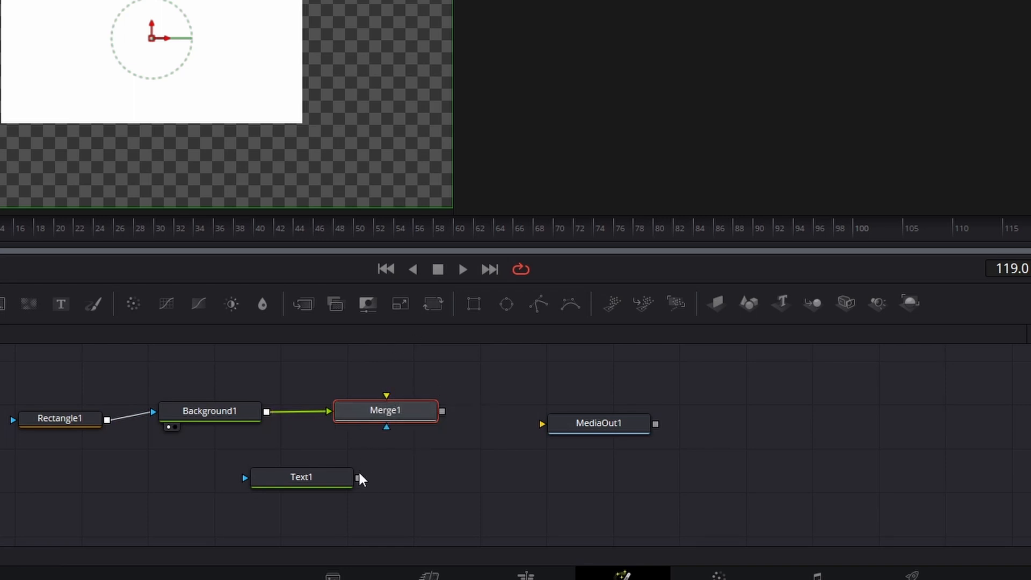
drag(359, 478, 385, 396)
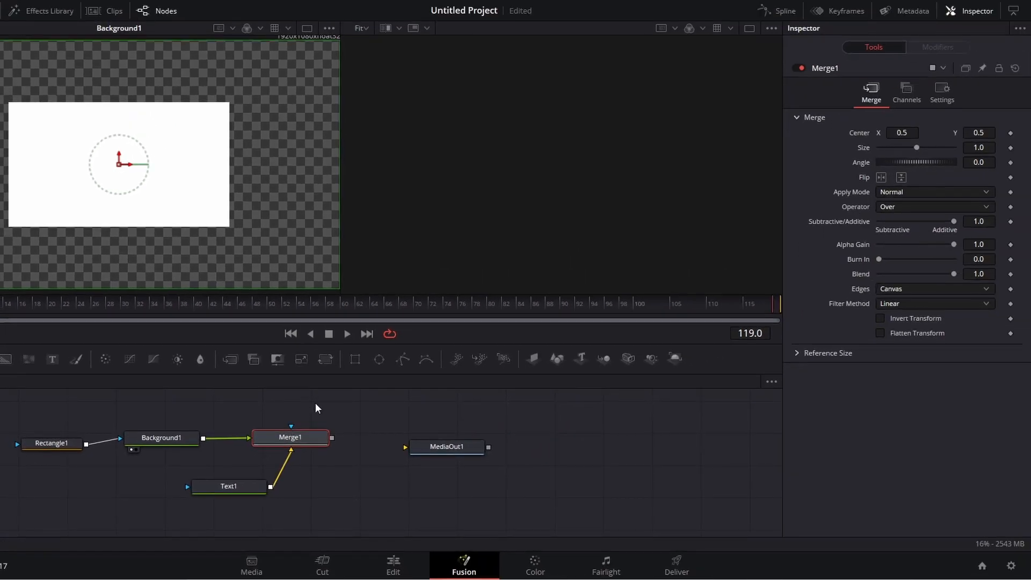
Reduce the width of Rectangle1 to 0.094 and display Merge1 in the first viewer.
click(51, 442)
drag(916, 244, 886, 245)
click(260, 448)
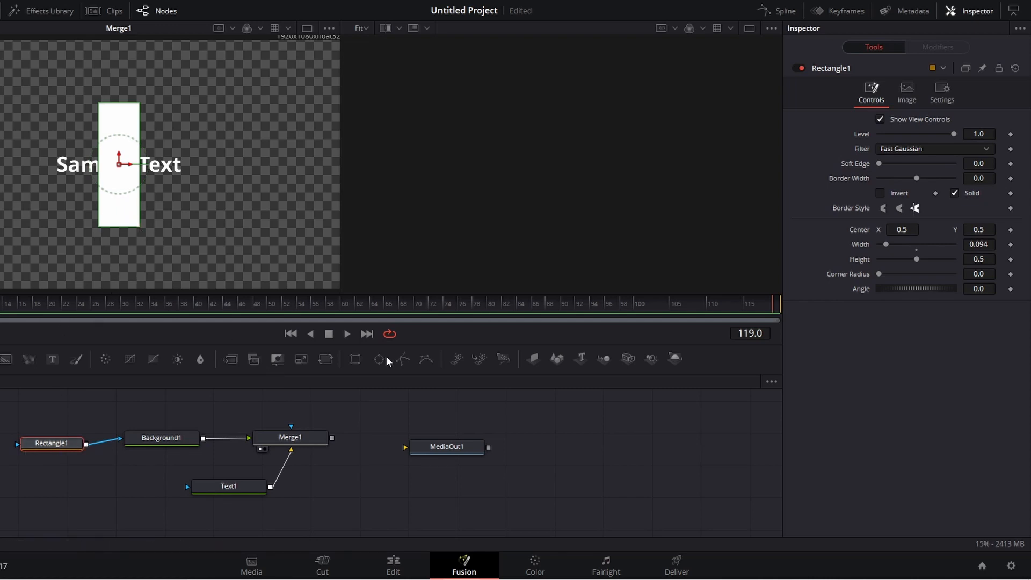
Try black as the color of Background1 and set it back to white.
drag(142, 437, 140, 434)
click(913, 189)
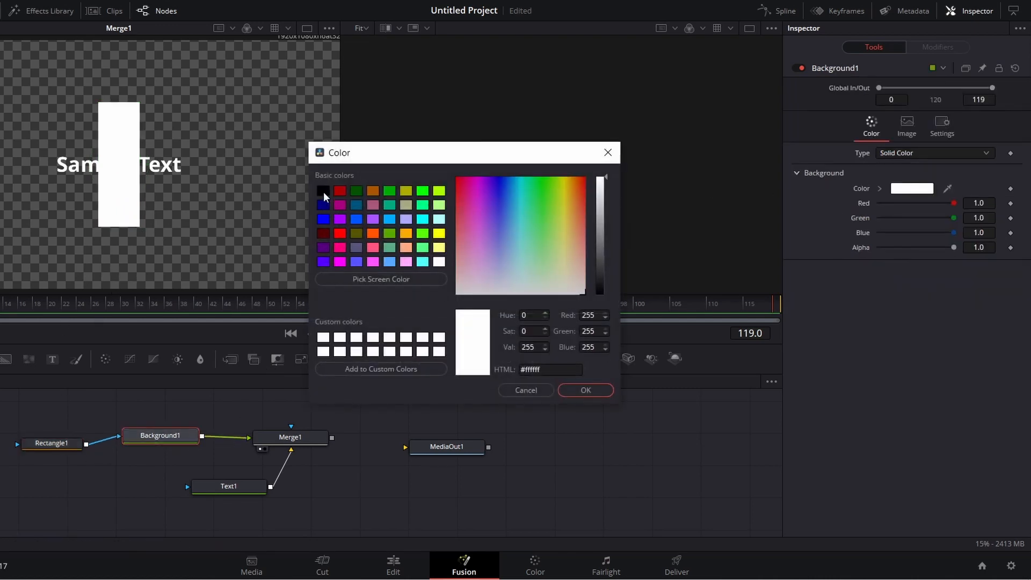
click(586, 390)
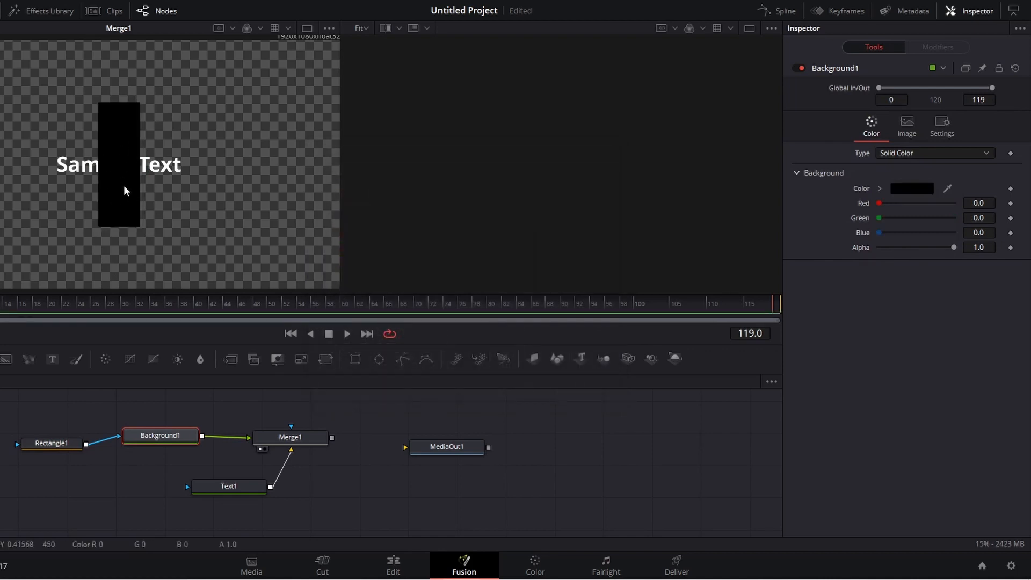
click(912, 188)
click(439, 261)
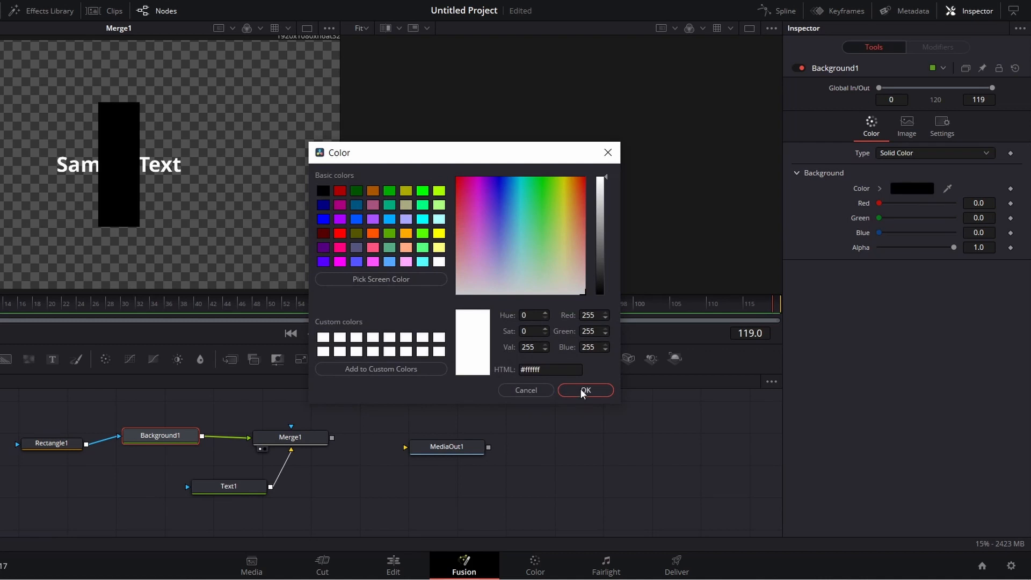
click(585, 390)
Shape Rectangle1 into an underline beneath the text with width 0.323, height 0.01 and center Y 0.437.
click(49, 440)
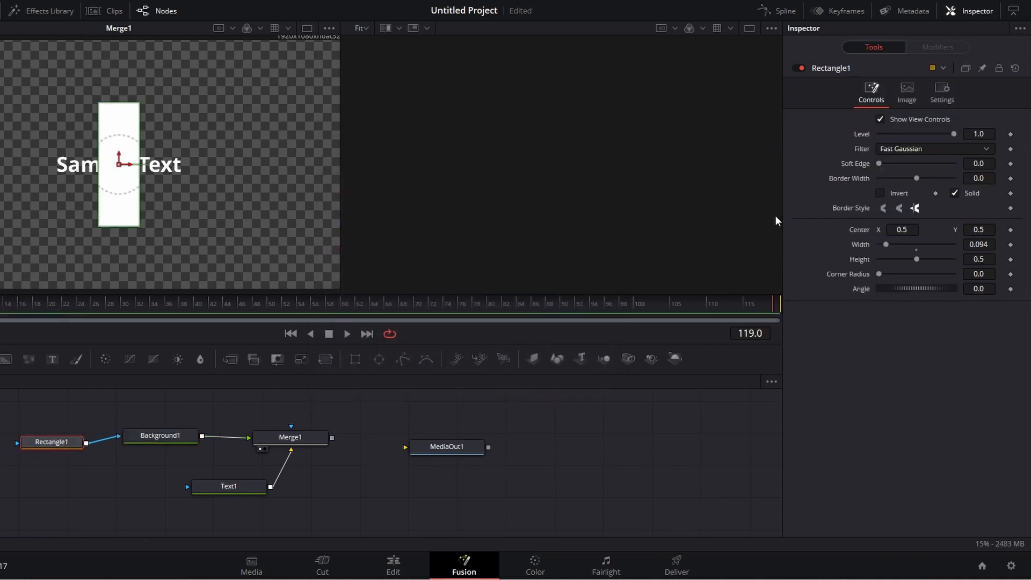
mouse_move(886, 245)
mouse_down()
mouse_move(903, 245)
mouse_move(910, 260)
mouse_move(879, 259)
mouse_up()
click(978, 259)
key(Tab)
drag(989, 228, 956, 229)
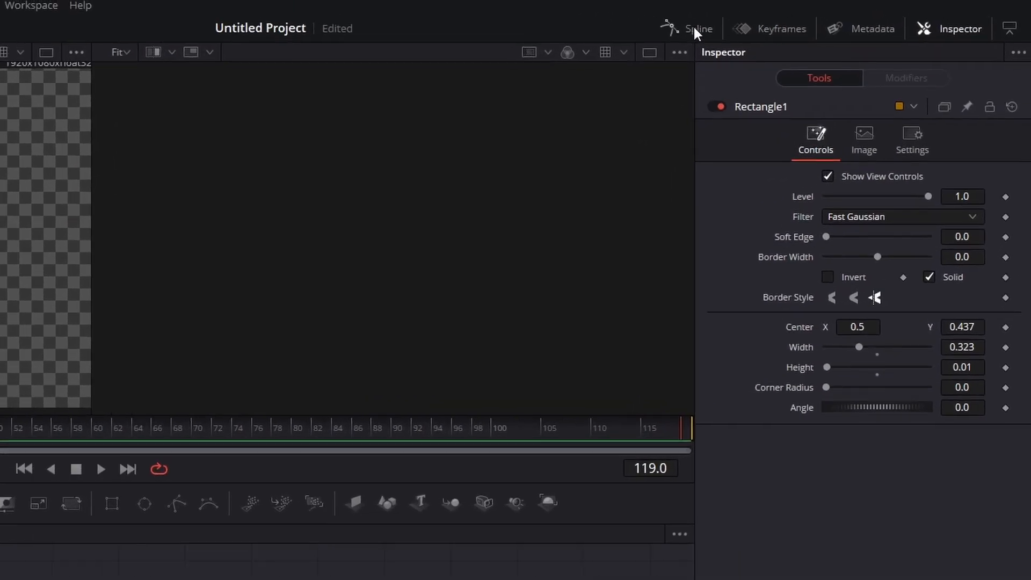
Open the Spline editor for Rectangle1 and move the playhead to frame 9.
click(695, 28)
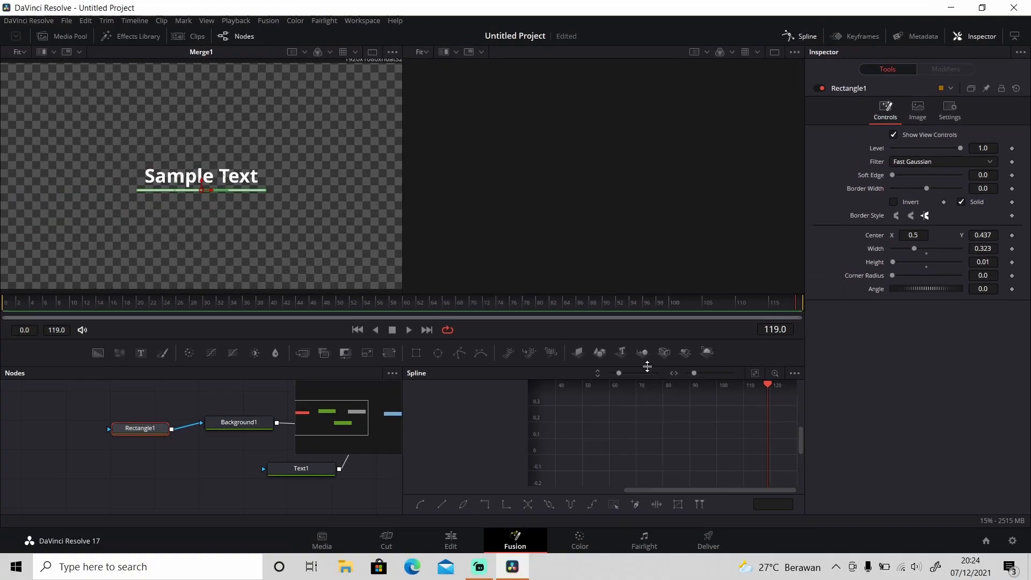
drag(769, 385, 547, 386)
click(74, 307)
mouse_move(74, 307)
mouse_down()
mouse_move(11, 306)
mouse_move(69, 307)
mouse_up()
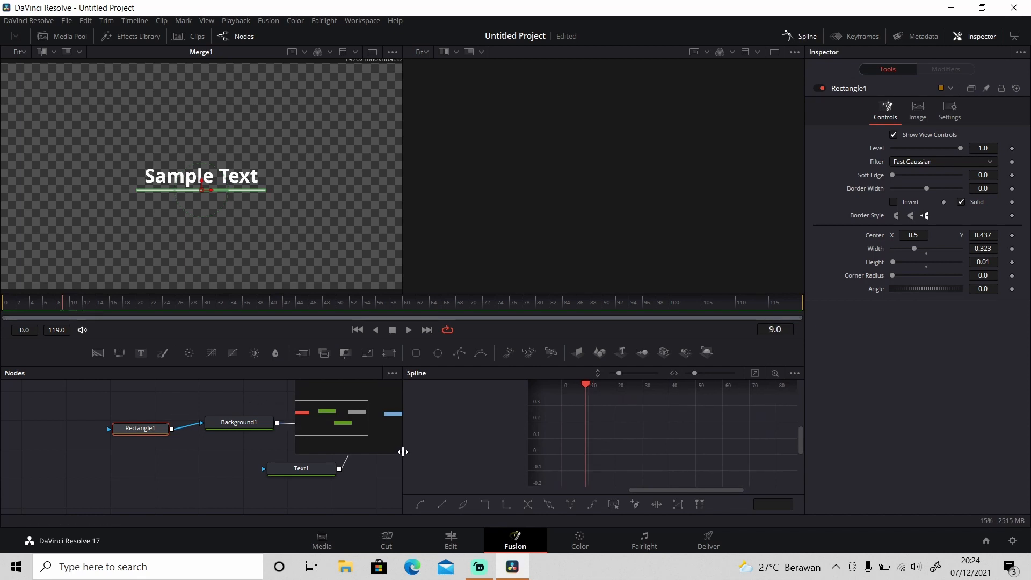
Shift all nodes left, place MediaOut1 beside Merge1 and rebalance the space between the node graph and the Spline editor.
drag(402, 452, 613, 472)
key(ctrl+a)
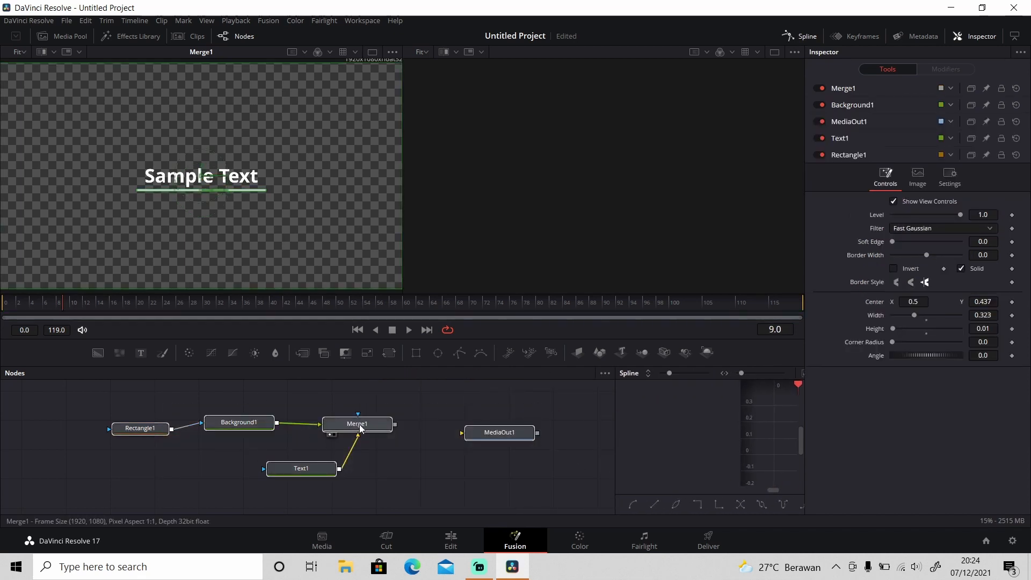
drag(360, 428, 272, 427)
click(337, 426)
drag(409, 430, 354, 433)
drag(615, 416, 432, 421)
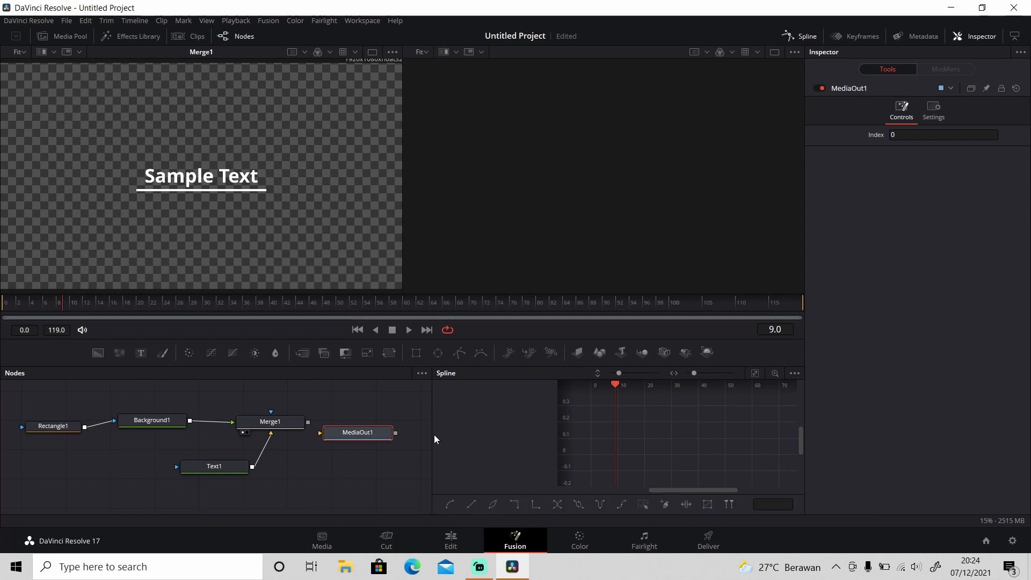
Animate Rectangle1's center with a keyframe at frame 10 and a center Y of 0.578 at frame 20.
click(65, 428)
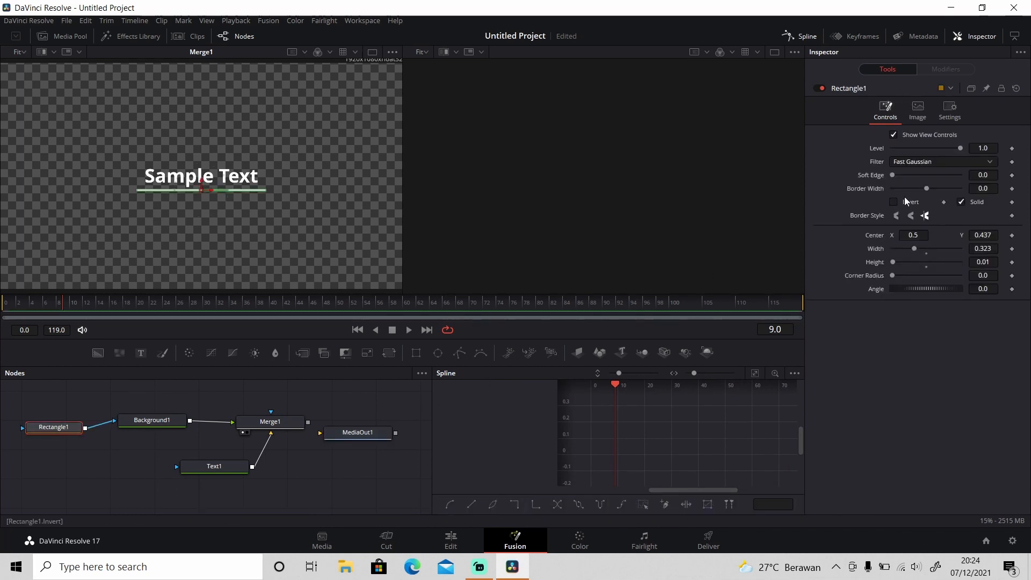
click(1011, 236)
key(Right)
drag(615, 388, 640, 389)
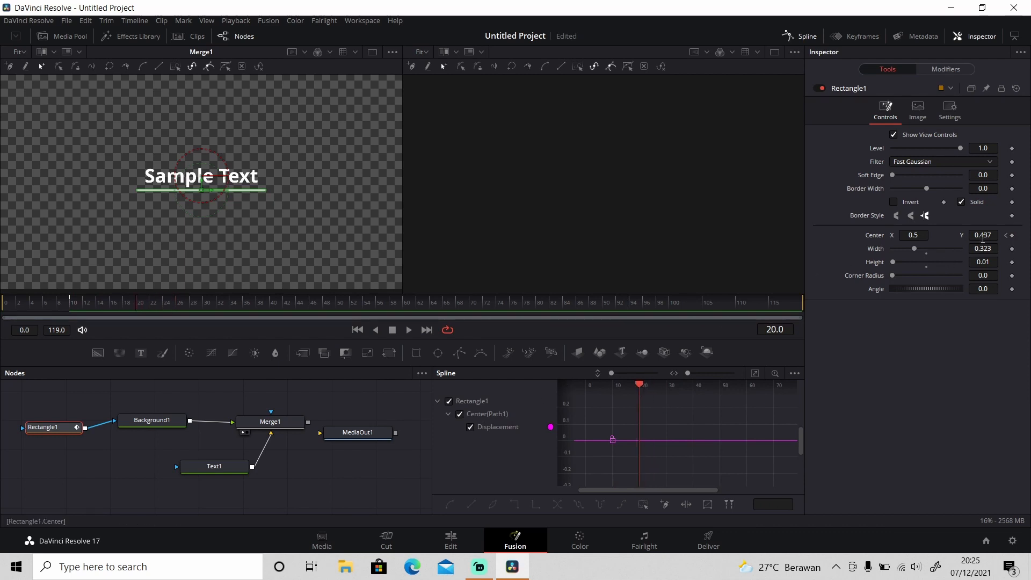
drag(988, 234, 986, 232)
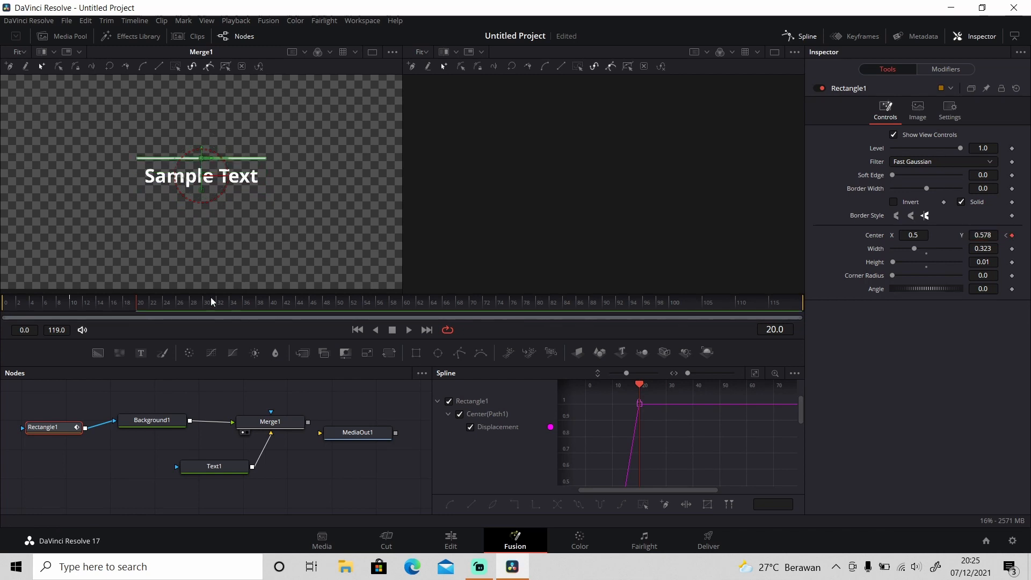
Play back the opening frames to check the line's upward movement past the text.
drag(73, 301, 2, 305)
key(space)
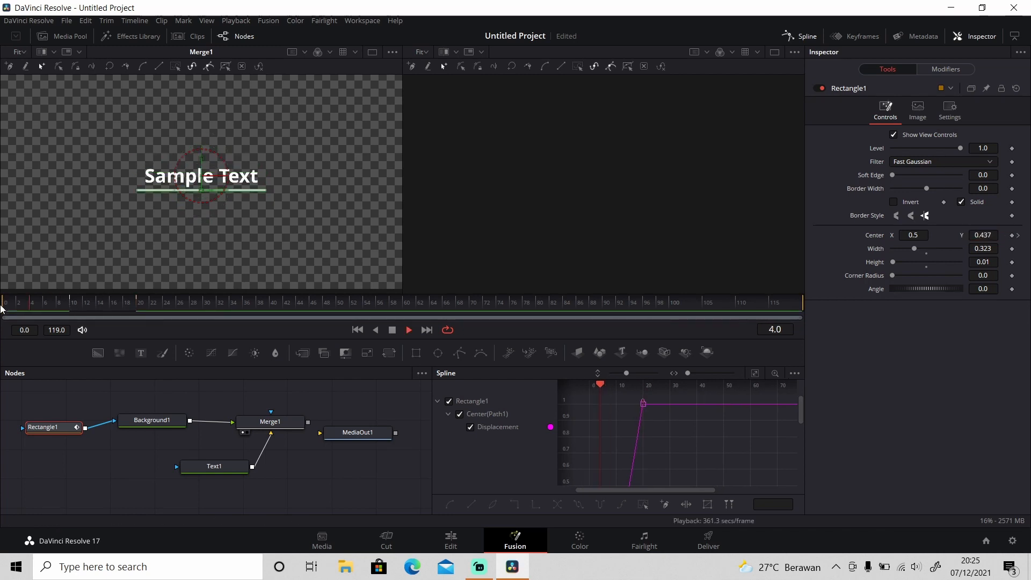
key(space)
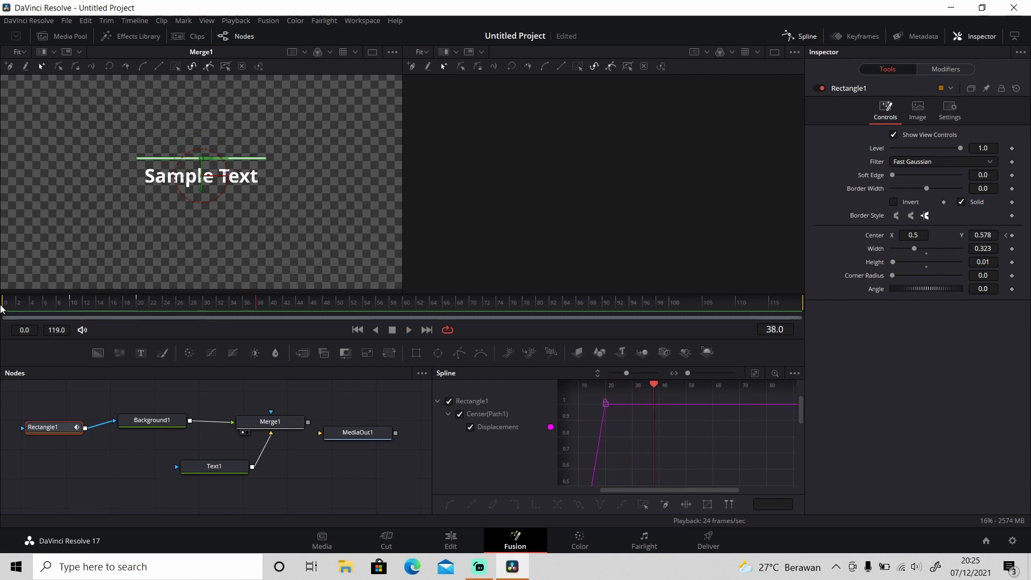
click(43, 303)
key(space)
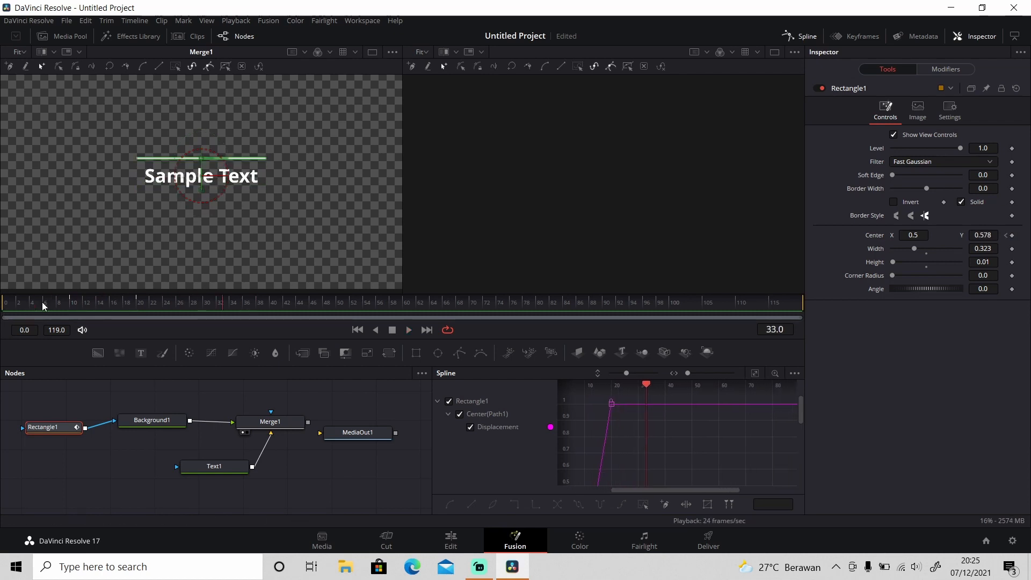
Fit Rectangle1's displacement curve in view, smooth both keyframes and pull the end handle back to about frame 10 for a strong ease-out.
drag(674, 489, 637, 490)
click(754, 372)
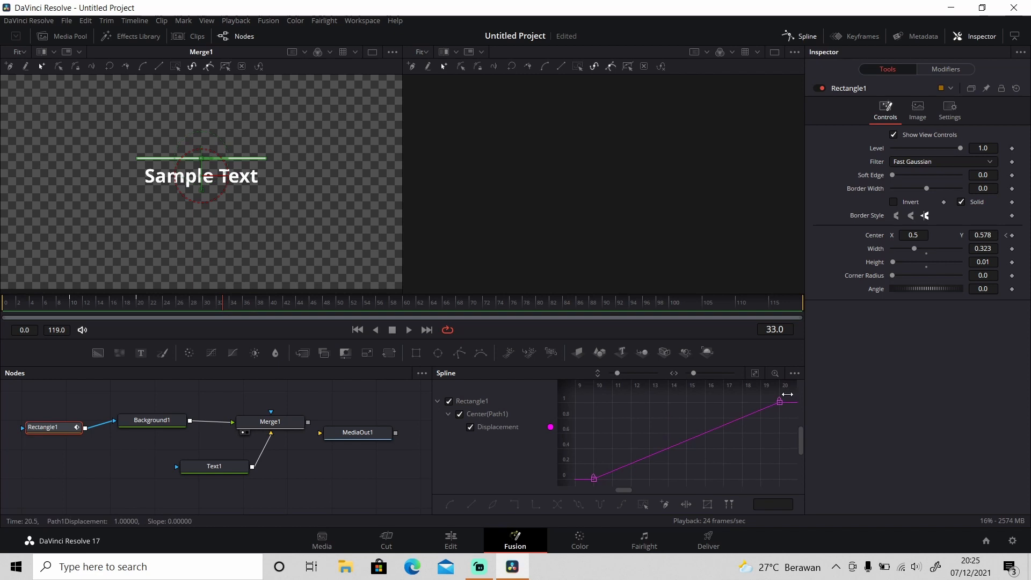
drag(785, 401, 584, 489)
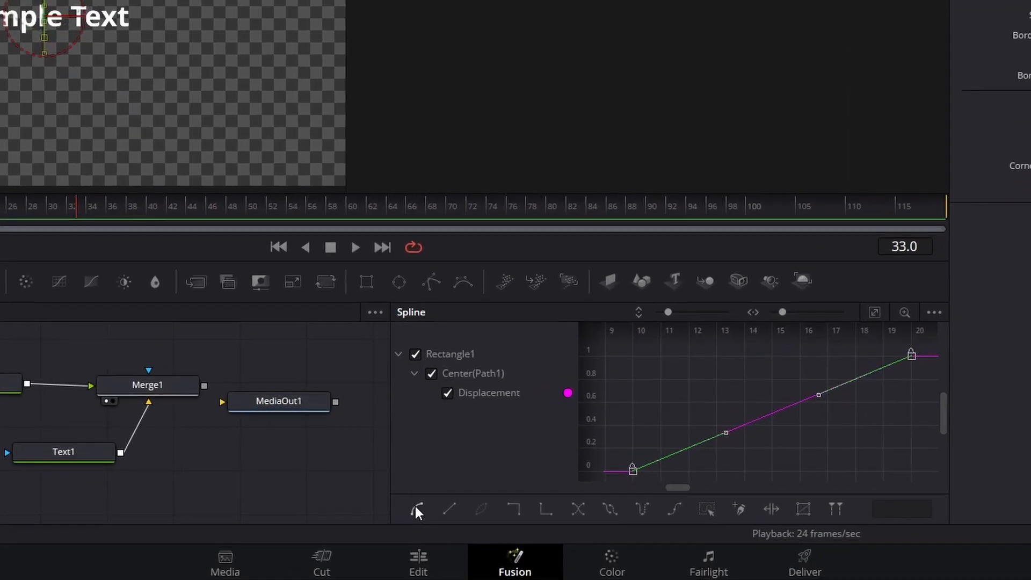
click(415, 509)
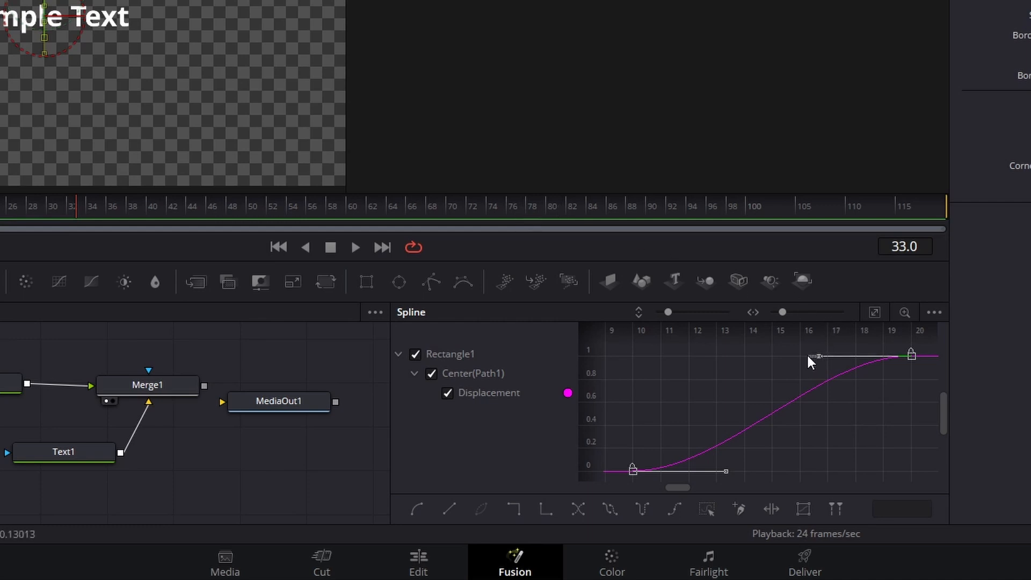
click(843, 361)
drag(816, 359, 634, 356)
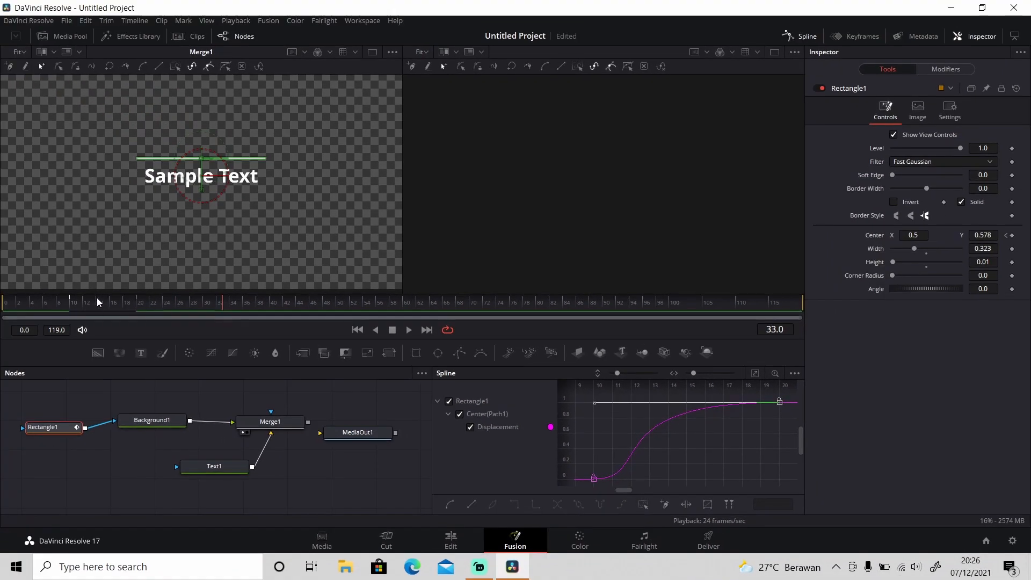
Play the composition from the first frame to check the eased line movement.
drag(96, 301, 0, 307)
key(space)
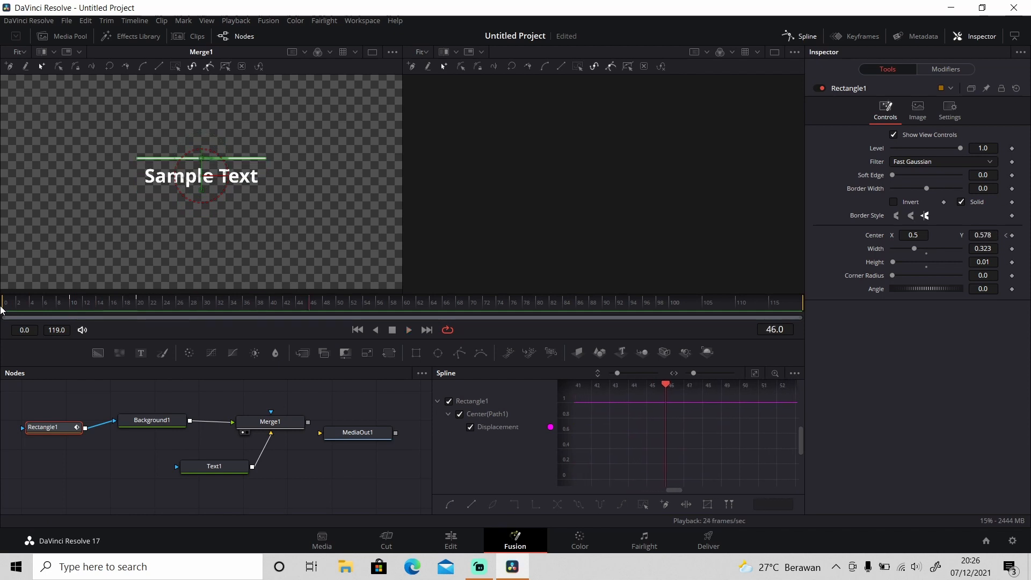
click(36, 302)
Set Rectangle1's center Y to 0.569 at frame 20 and refit the curve in the Spline editor.
click(138, 303)
click(136, 304)
drag(987, 235, 980, 234)
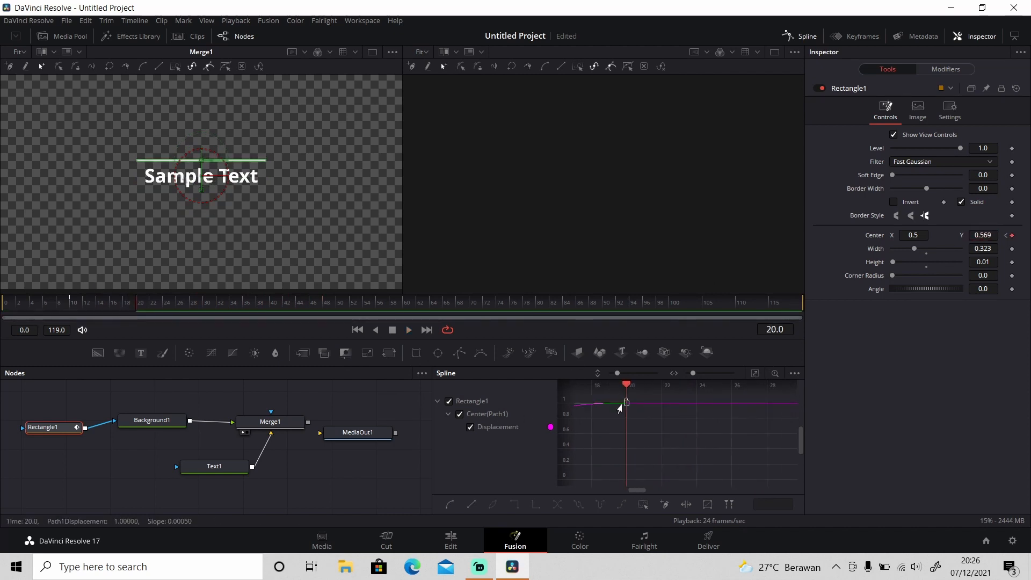
click(754, 373)
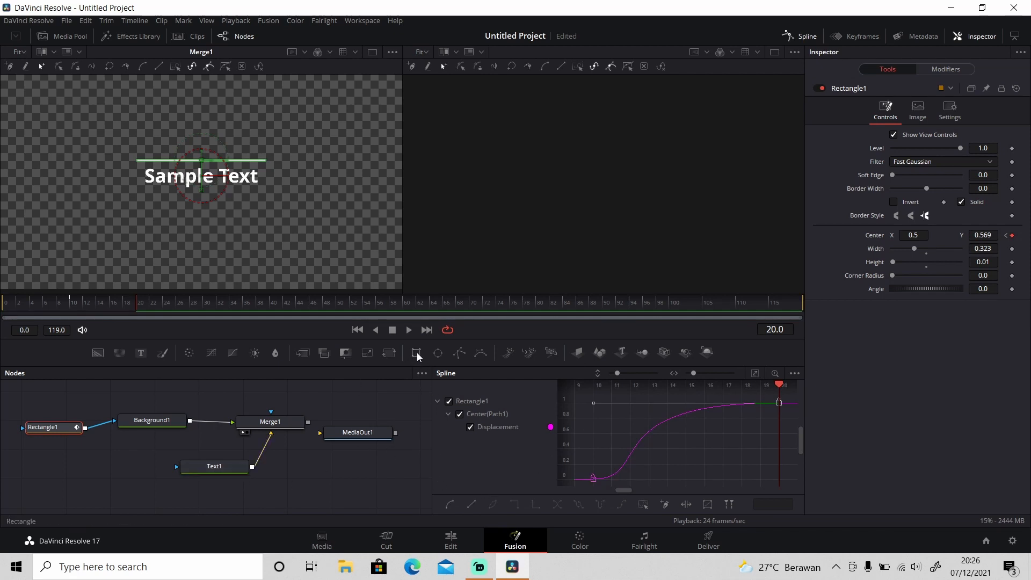
Mask Text1 with a new rectangle and keyframe its center Y at 0.186 on frame 10 and 0.316 on frame 20.
drag(101, 478, 173, 466)
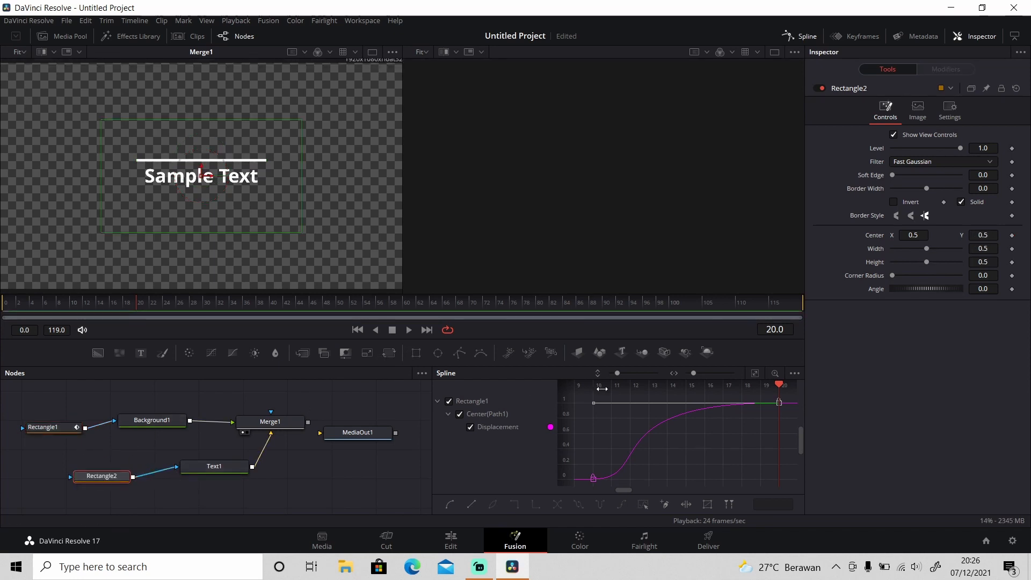
drag(647, 388, 596, 397)
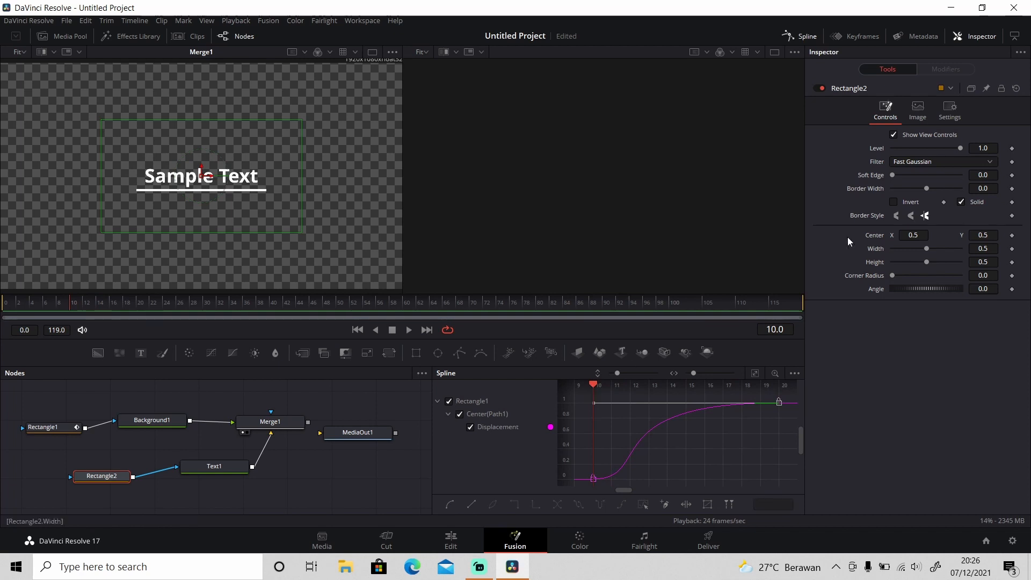
click(1011, 235)
drag(984, 235, 819, 234)
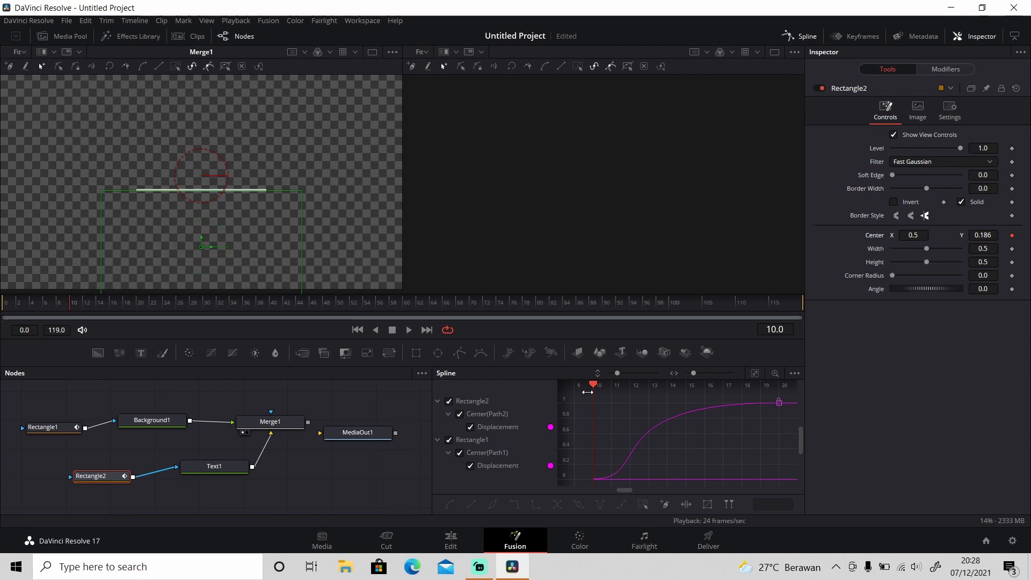
drag(593, 385, 779, 385)
mouse_move(978, 234)
mouse_down()
mouse_move(1006, 235)
mouse_move(991, 235)
mouse_up()
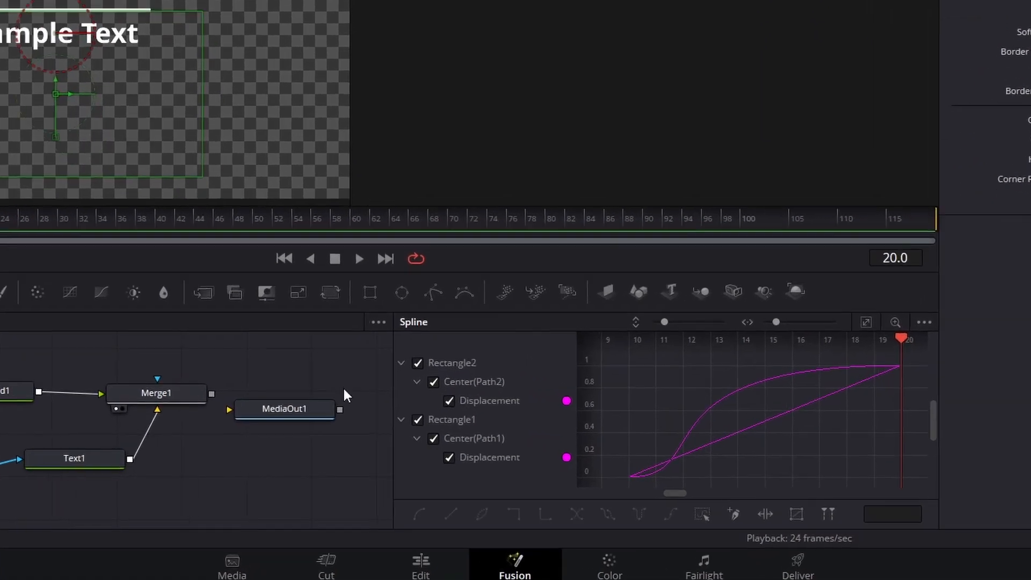
With Rectangle1's curve as reference only, smooth Rectangle2's displacement keyframes and pull the end handle back to about frame 10.
click(417, 424)
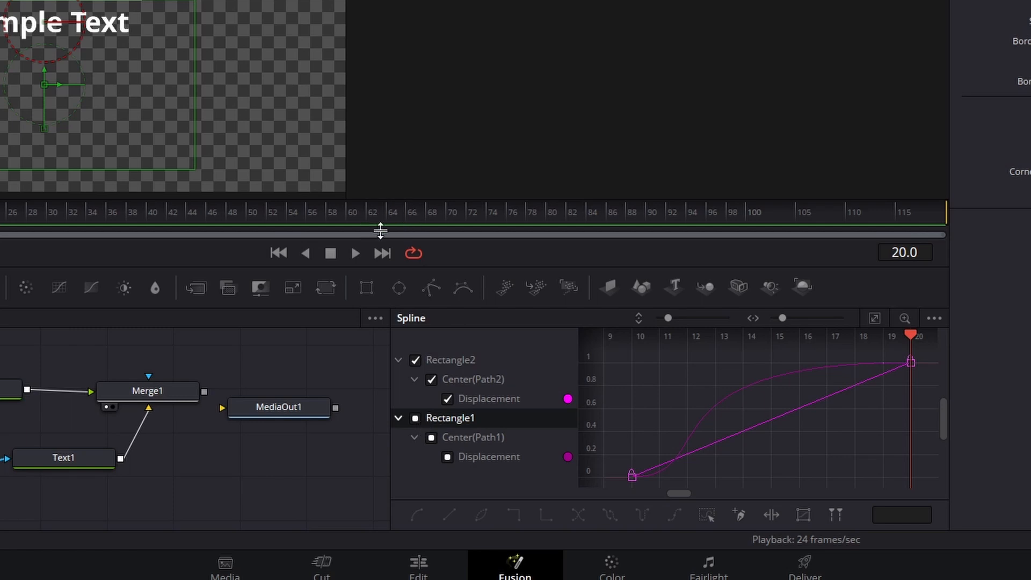
click(415, 418)
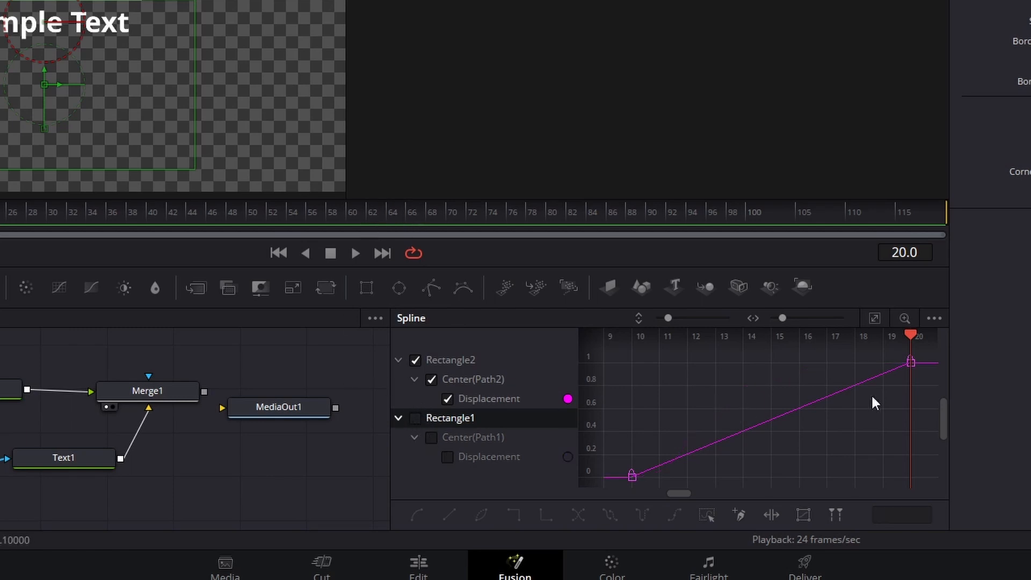
click(417, 419)
drag(926, 354, 622, 487)
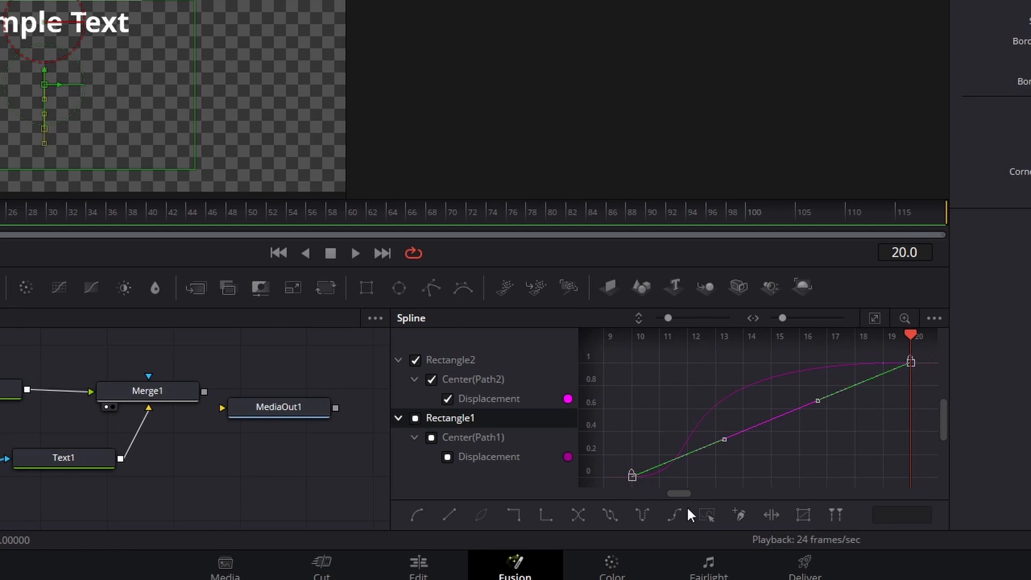
key(shift+s)
drag(818, 363, 628, 366)
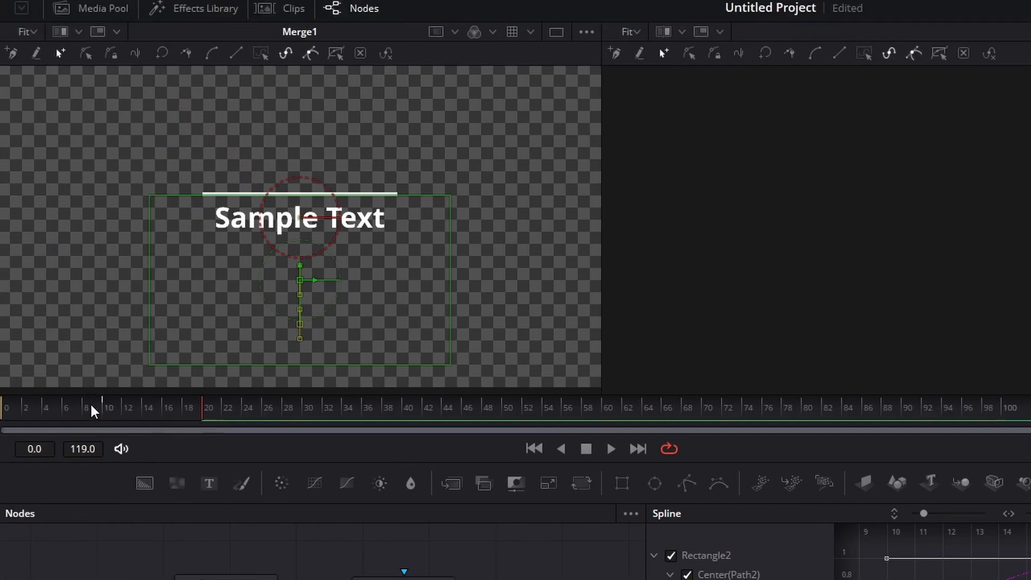
Play the opening frames twice to check that the text reveal follows the moving line.
drag(92, 408, 34, 408)
key(space)
key(space)
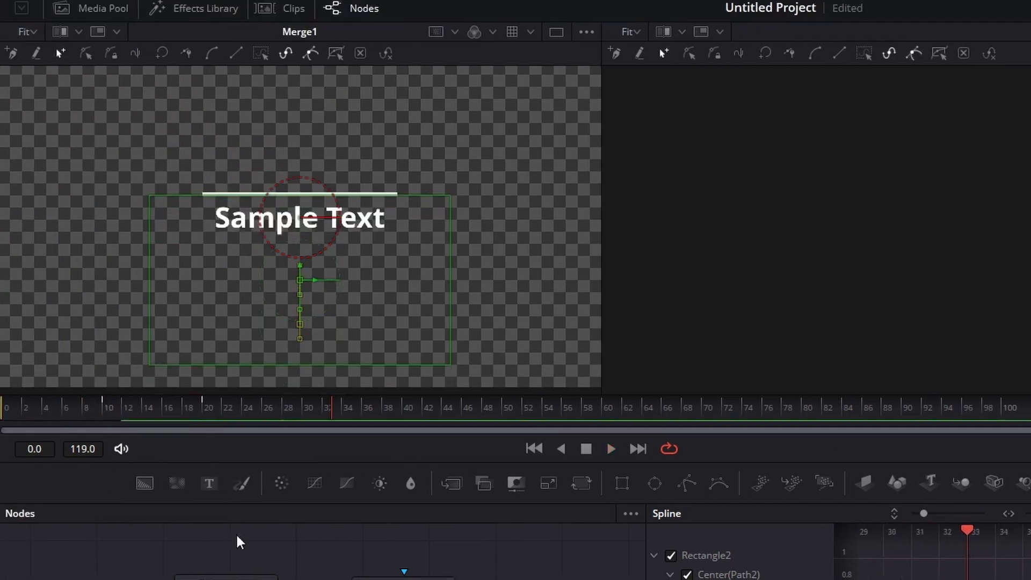
drag(83, 409, 16, 408)
key(space)
key(space)
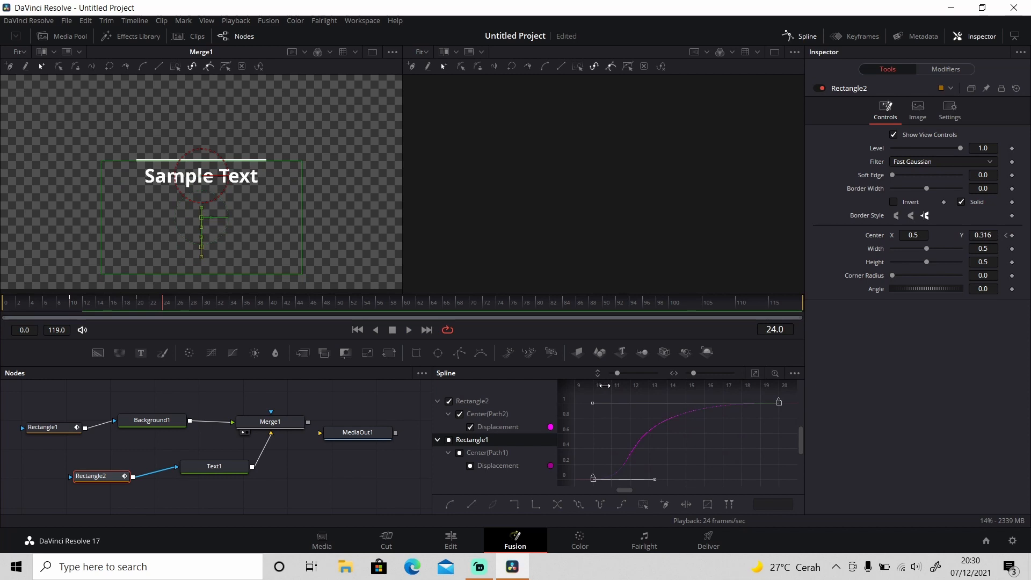
Keyframe Rectangle1's level at 0.0 on frame 10 so the line starts invisible.
click(74, 304)
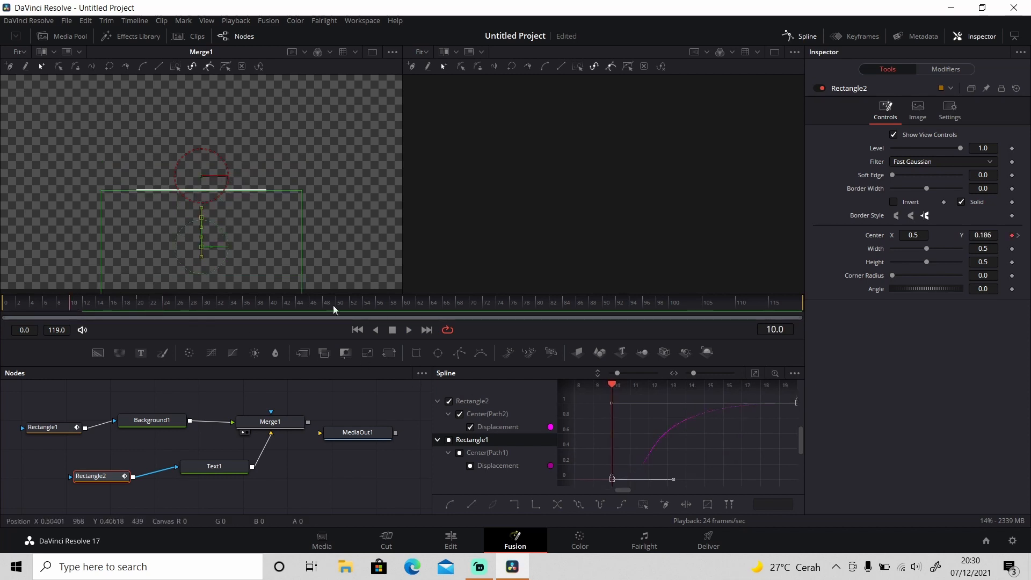
click(52, 430)
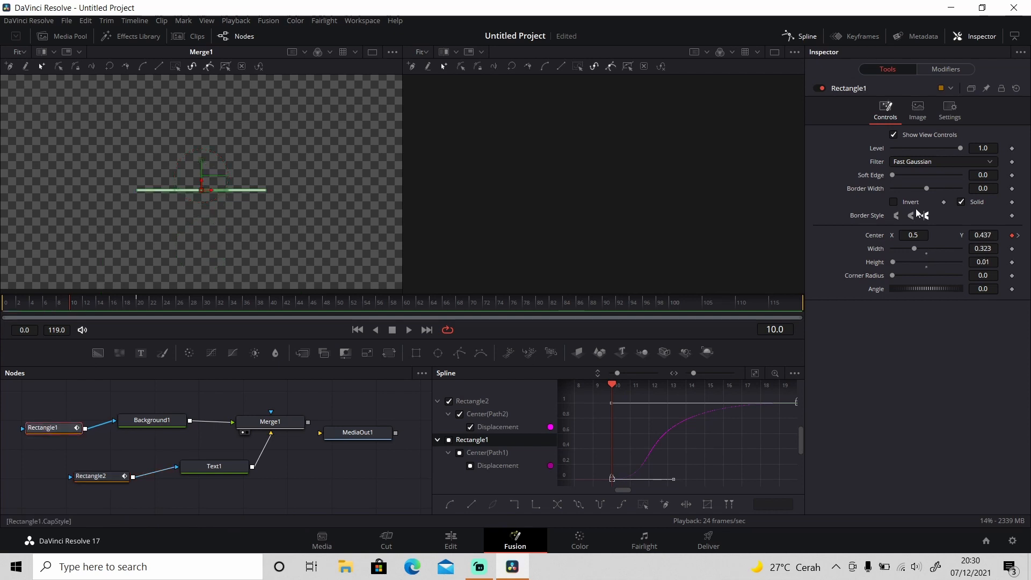
click(1012, 148)
key(Right)
key(Right)
key(Right)
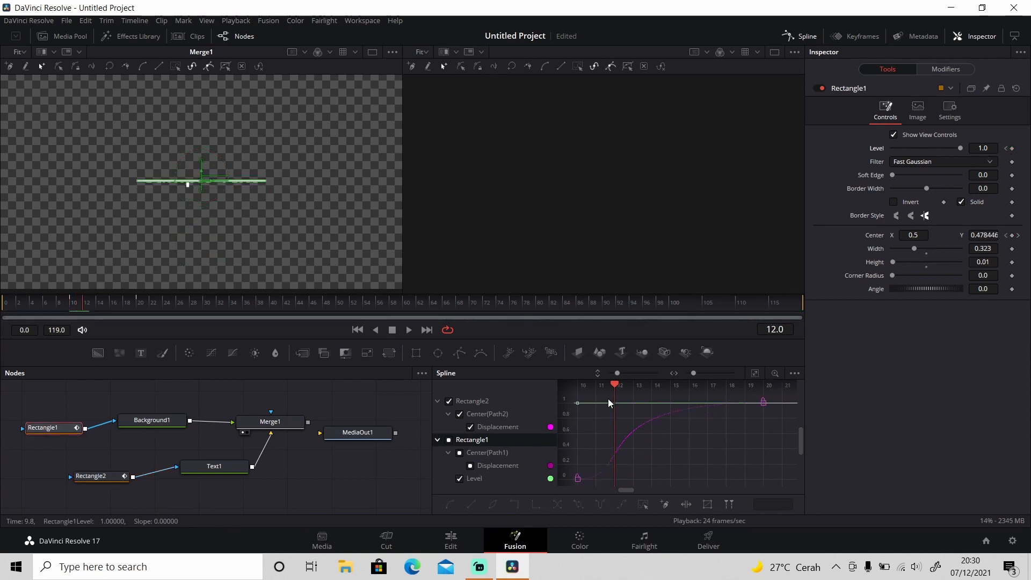
key(Left)
key(Left)
key(Left)
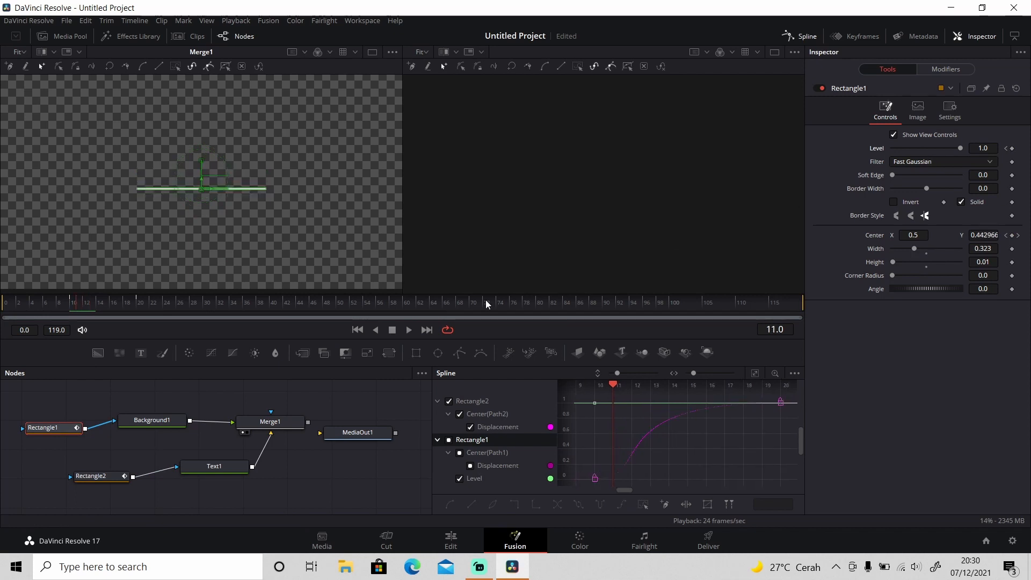
drag(959, 149, 823, 140)
Raise Rectangle1's level to 1.0 at frame 13, smooth that keyframe and preview the line's fade-in.
key(Right)
key(Right)
key(Right)
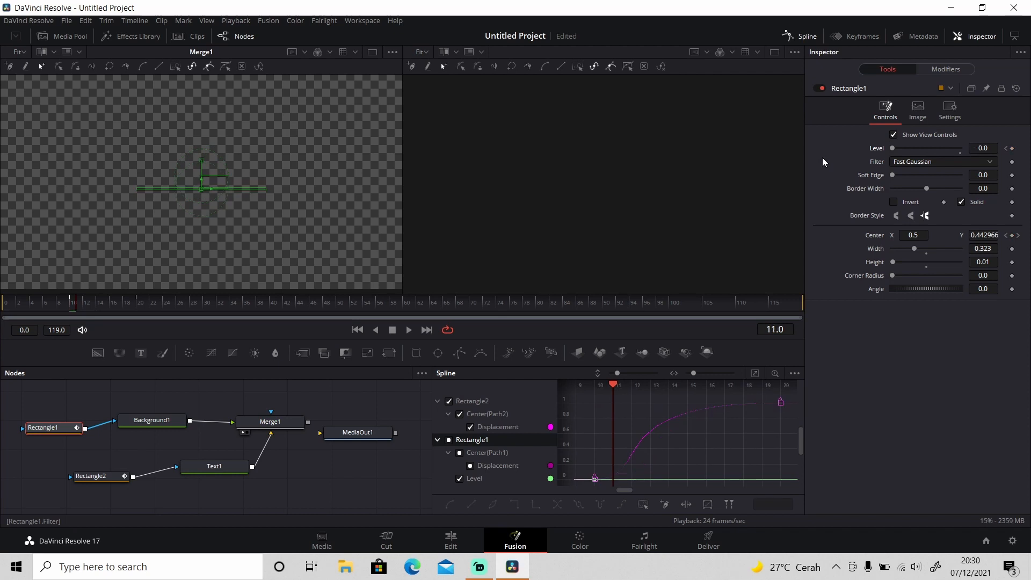
drag(900, 150, 965, 153)
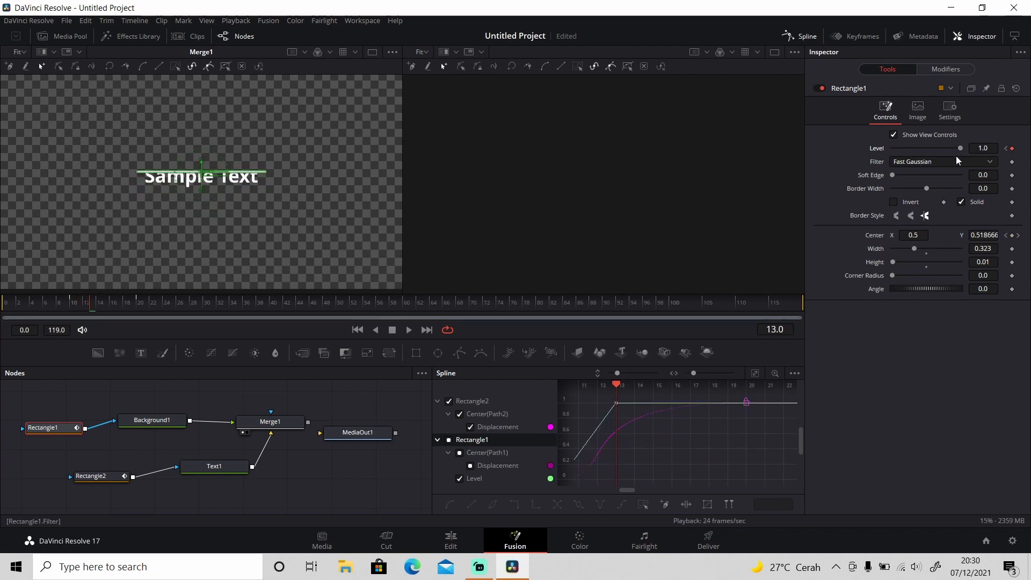
click(615, 406)
click(449, 505)
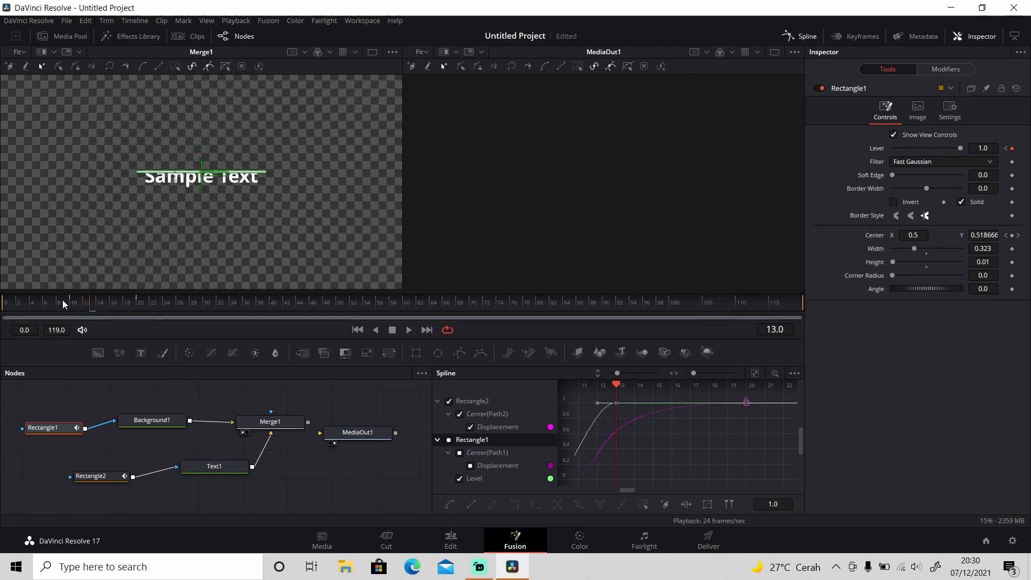
drag(63, 301, 28, 298)
key(space)
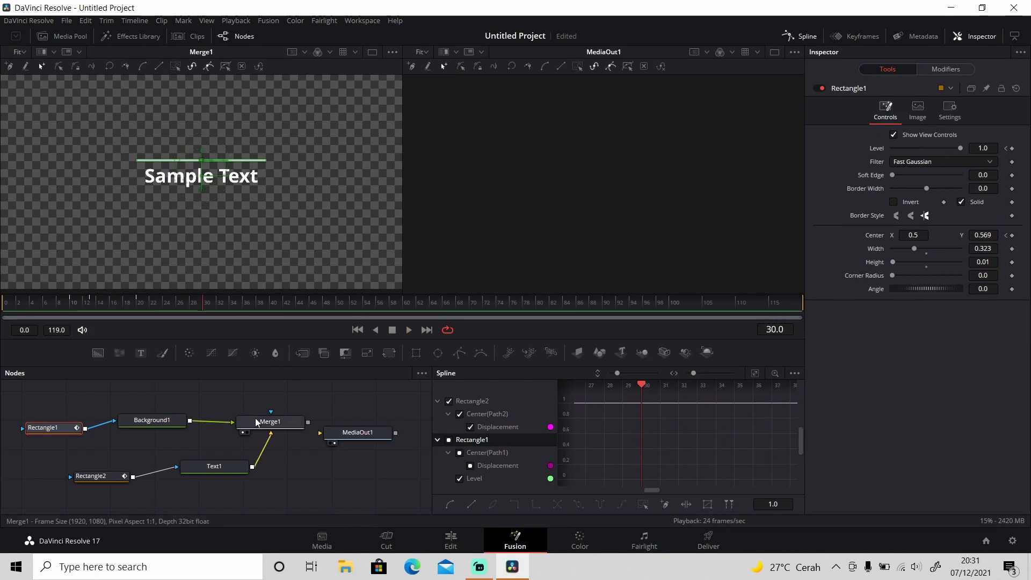
Connect Merge1 to MediaOut1 and play the Fusion composition from the start on the Edit page.
drag(308, 423, 322, 432)
click(451, 541)
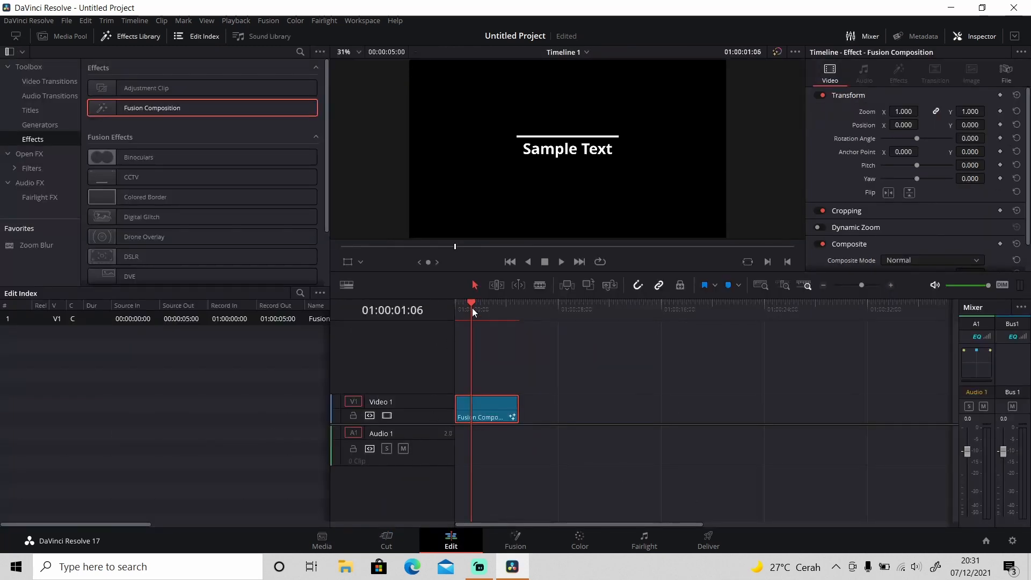
key(Home)
click(606, 392)
key(space)
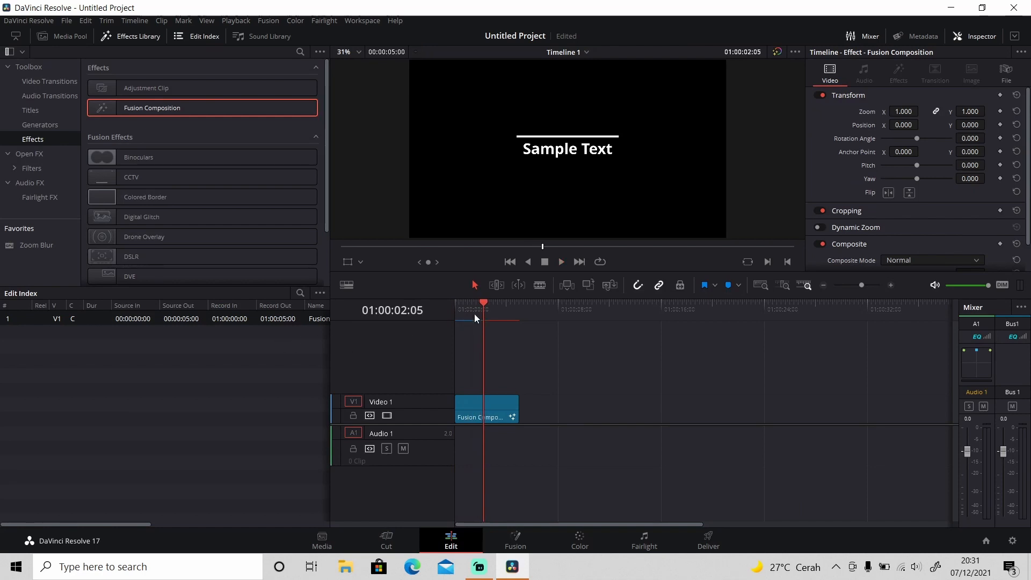
Replay the Fusion Composition clip several times from the start of the timeline to check the title animation, stepping back frame by frame.
drag(475, 313, 408, 312)
key(space)
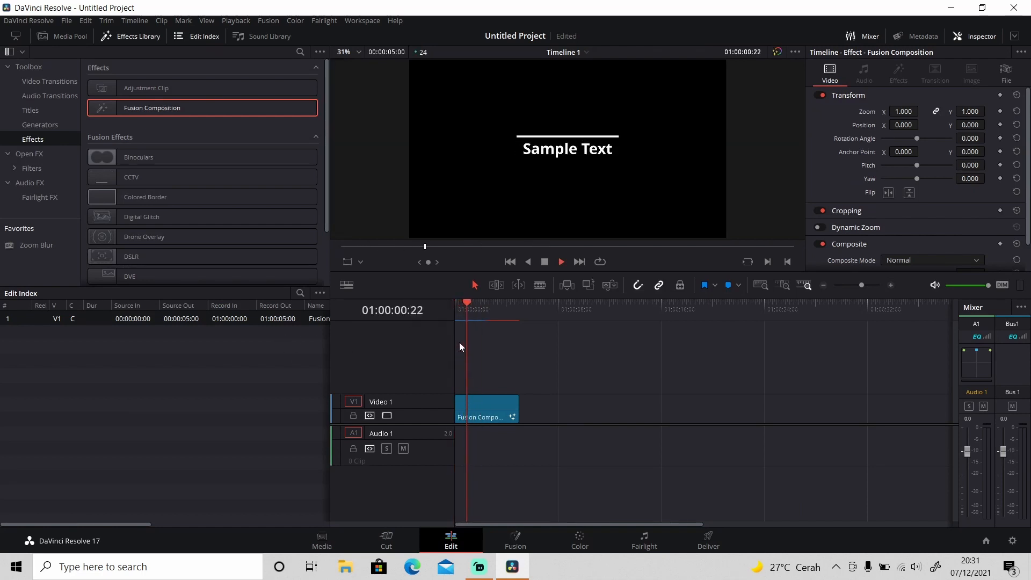
drag(507, 310, 416, 314)
key(space)
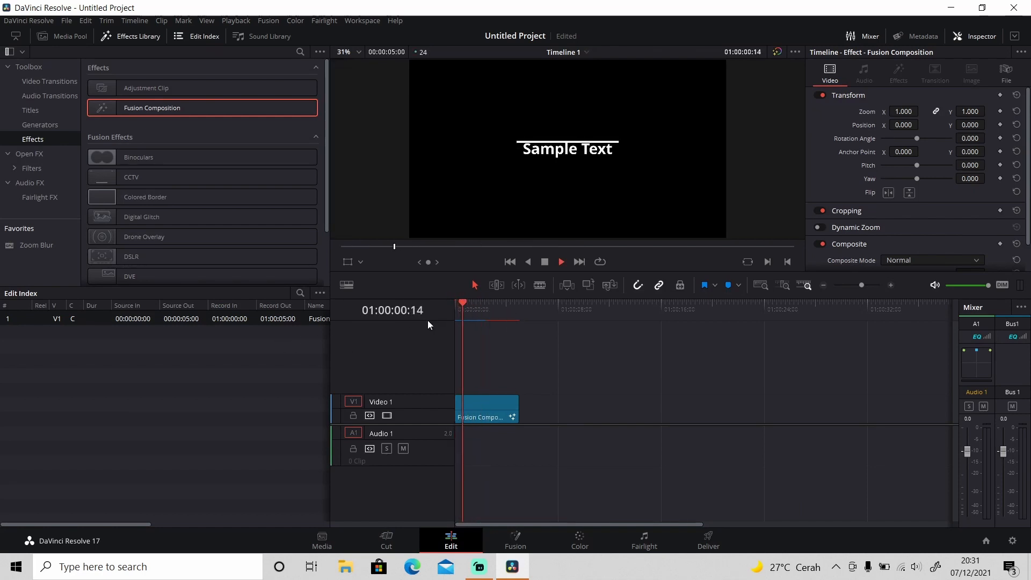
drag(471, 311, 435, 311)
key(space)
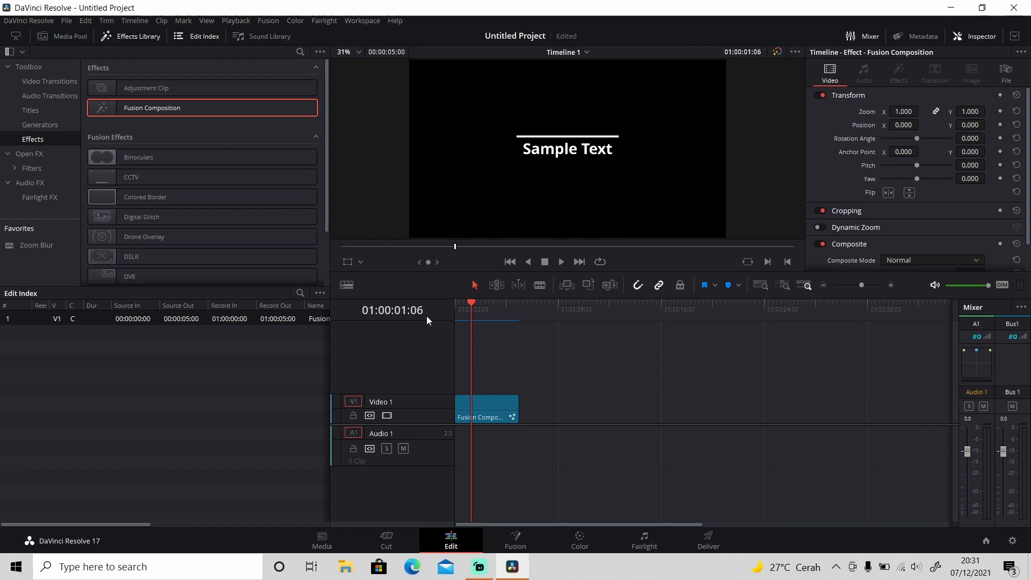
key(space)
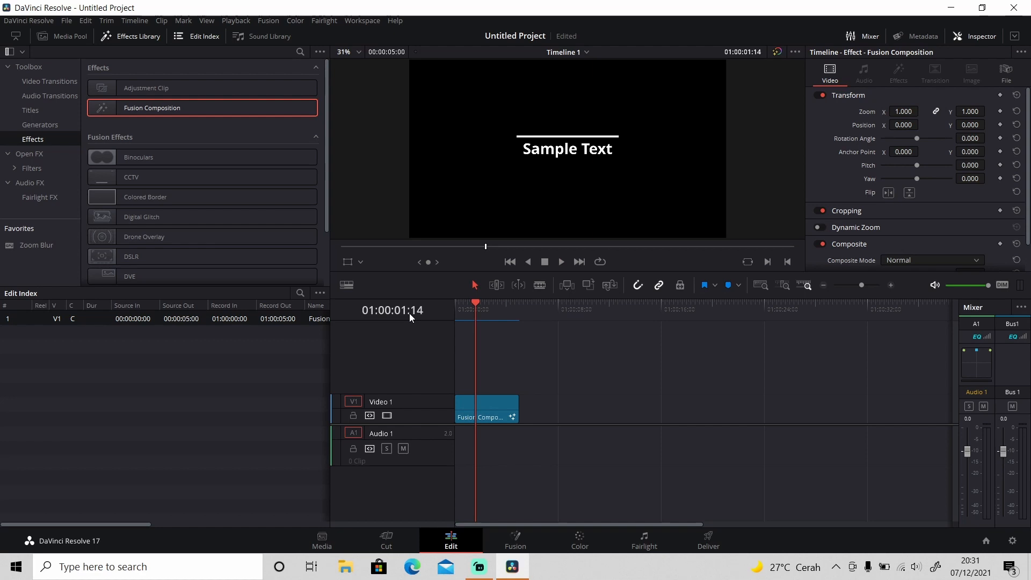
key(Left)
key(Left)
key(Left)
key(Left)
key(Left)
key(Left)
key(Left)
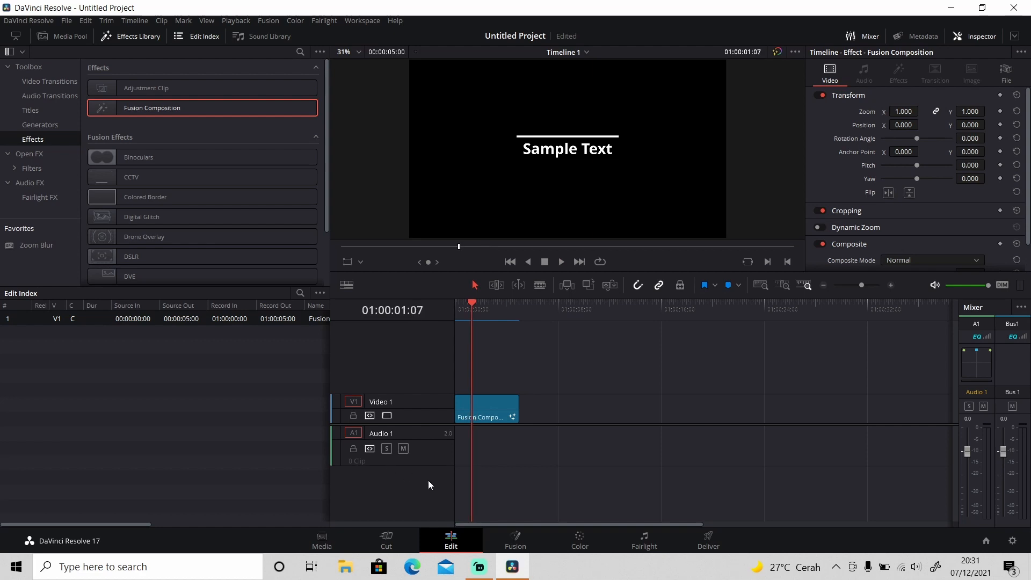
Look over the finished composition on the Fusion page and show the available Titles on the Edit page.
click(516, 538)
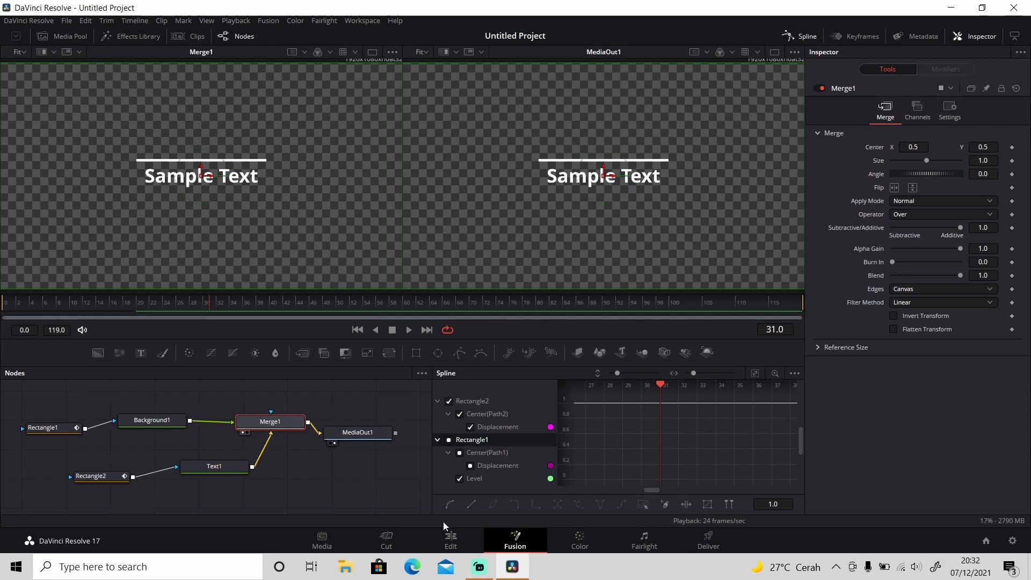
click(449, 540)
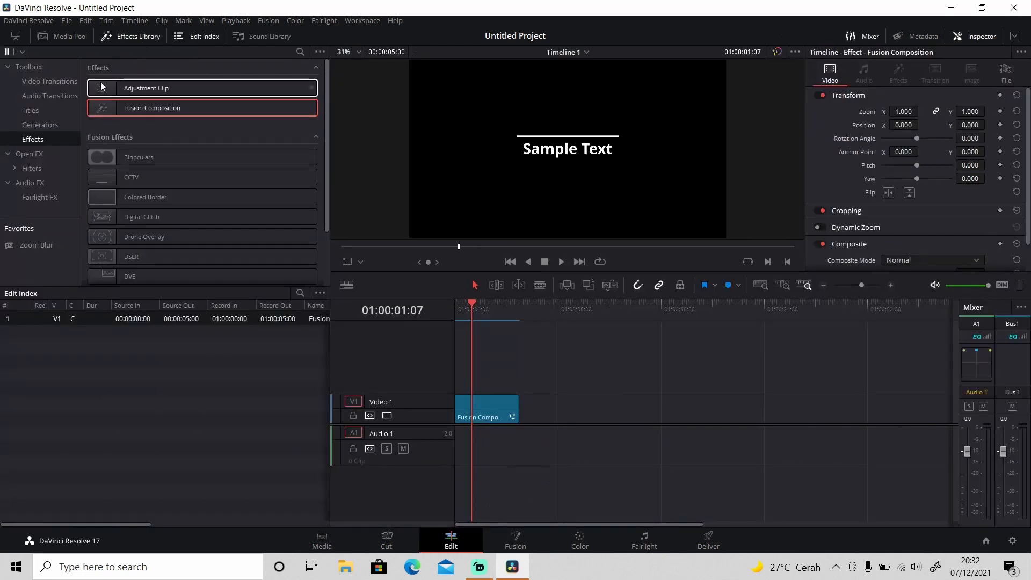
click(54, 110)
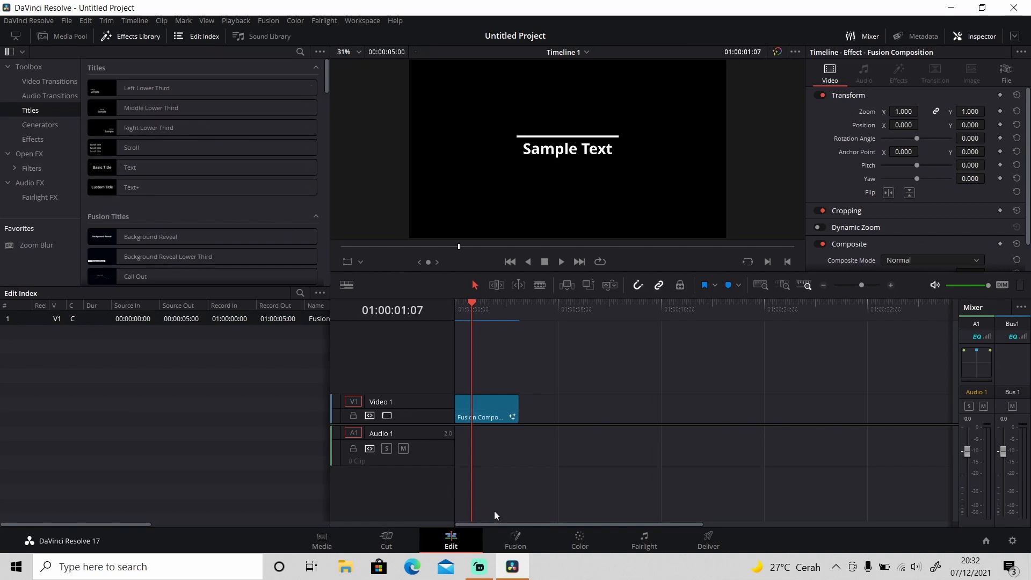
Select all nodes of the Fusion composition and start creating a macro from them, moving the Macro Editor clear of the nodes.
click(515, 539)
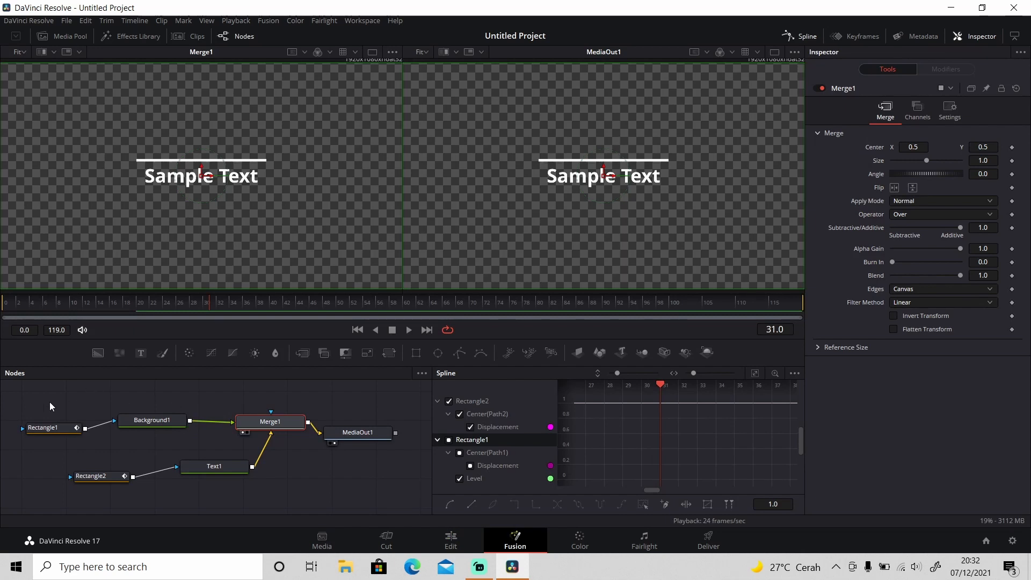
drag(44, 398, 396, 488)
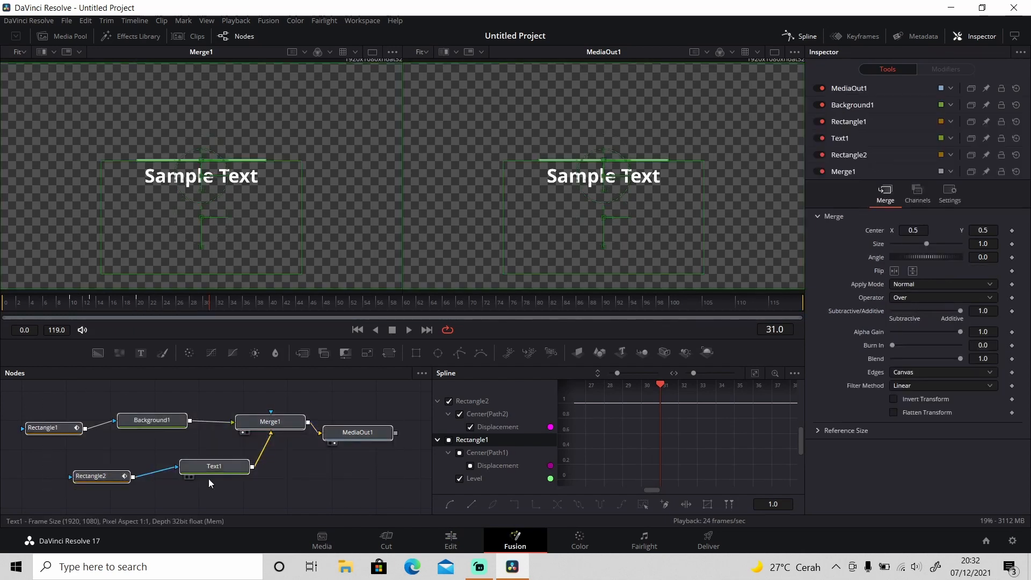
right_click(262, 429)
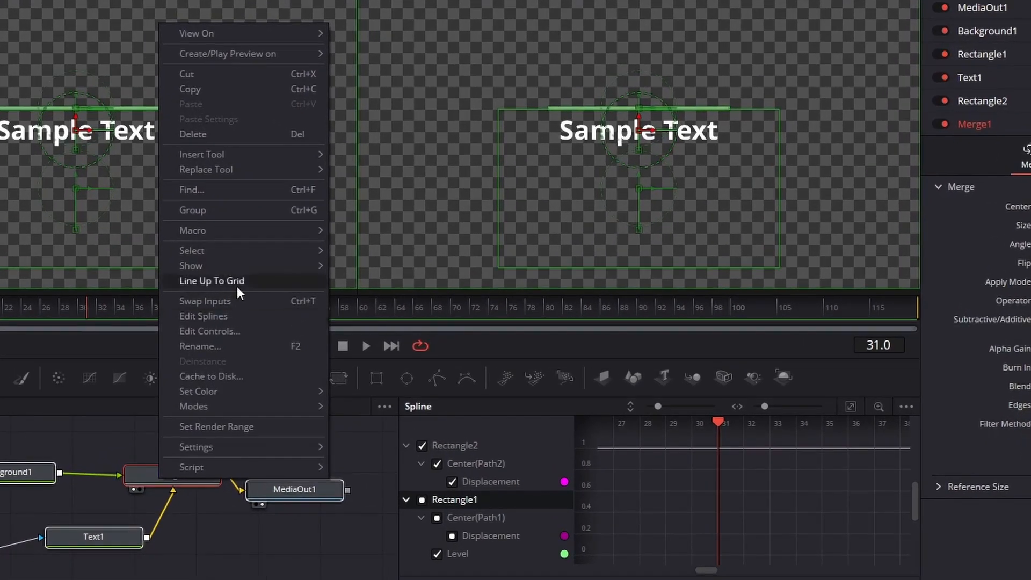
mouse_move(256, 226)
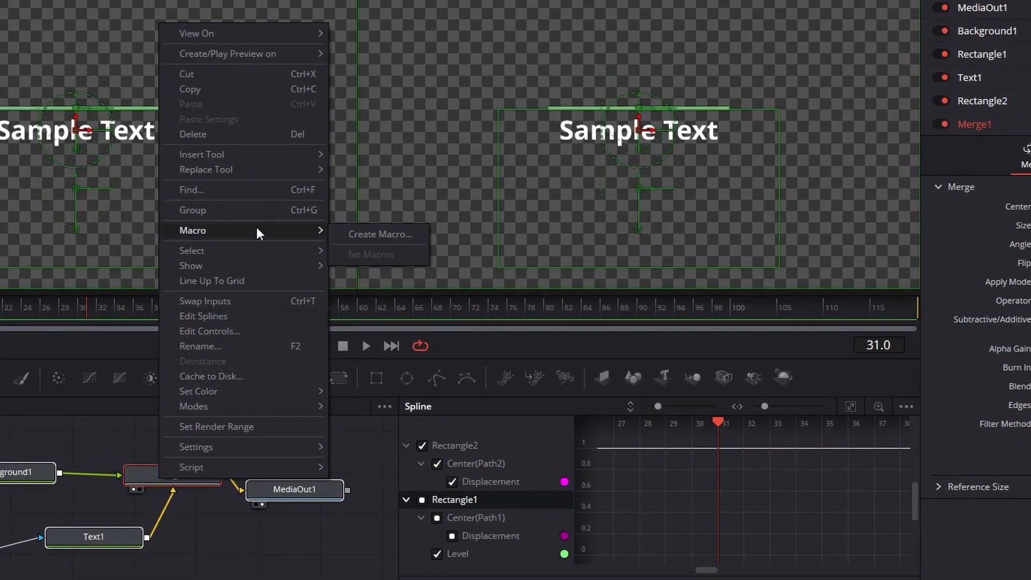
click(354, 234)
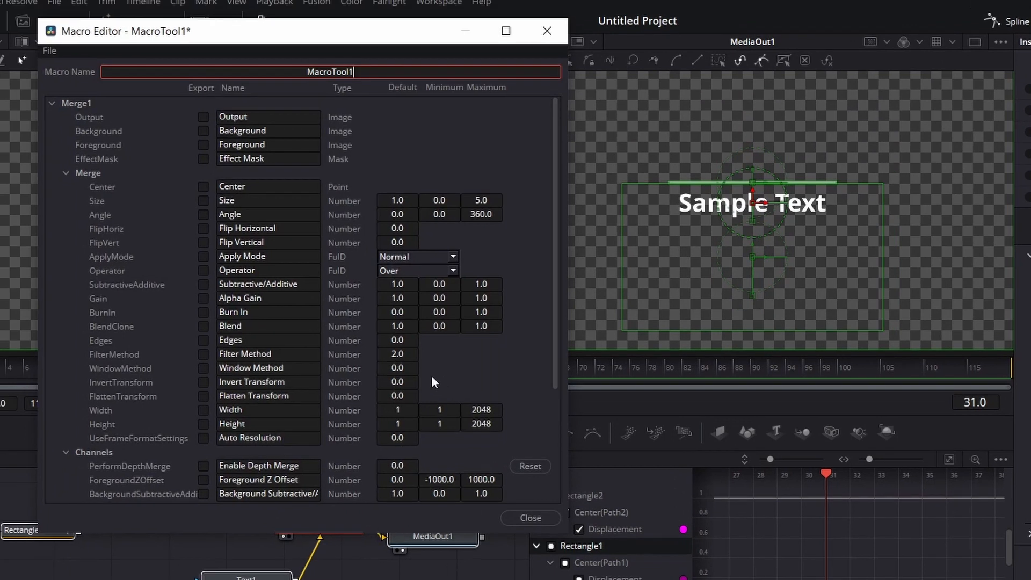
drag(346, 37, 784, 104)
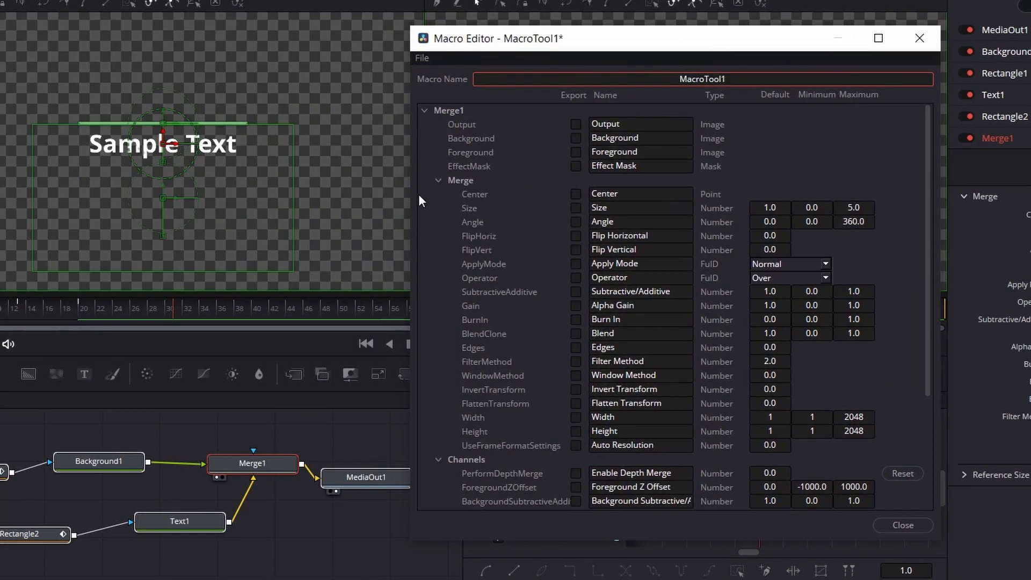
Collapse Merge1 without exporting its parameters, and mark Rectangle1's Controls and Image parameters for export in the macro.
click(437, 180)
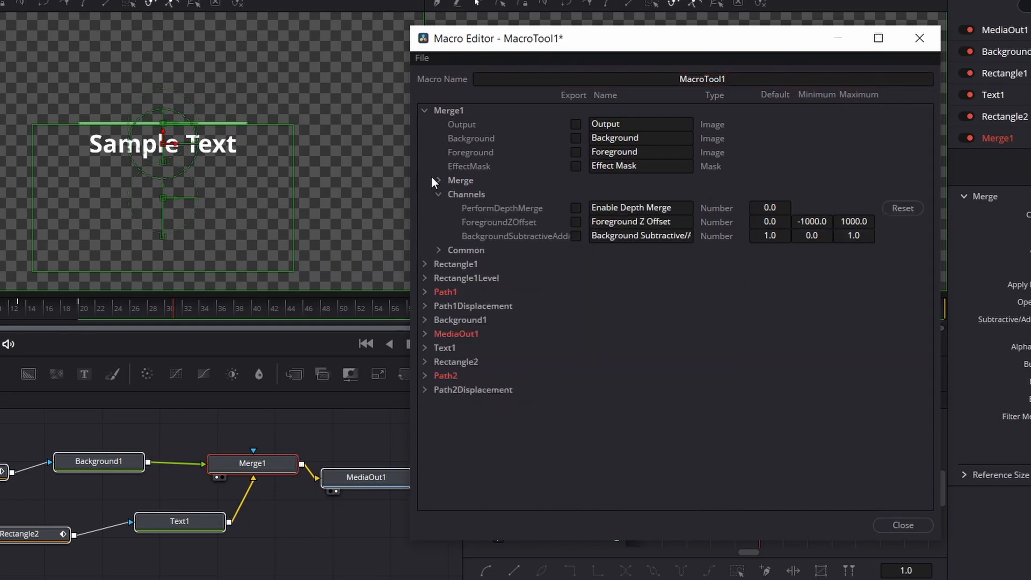
click(438, 194)
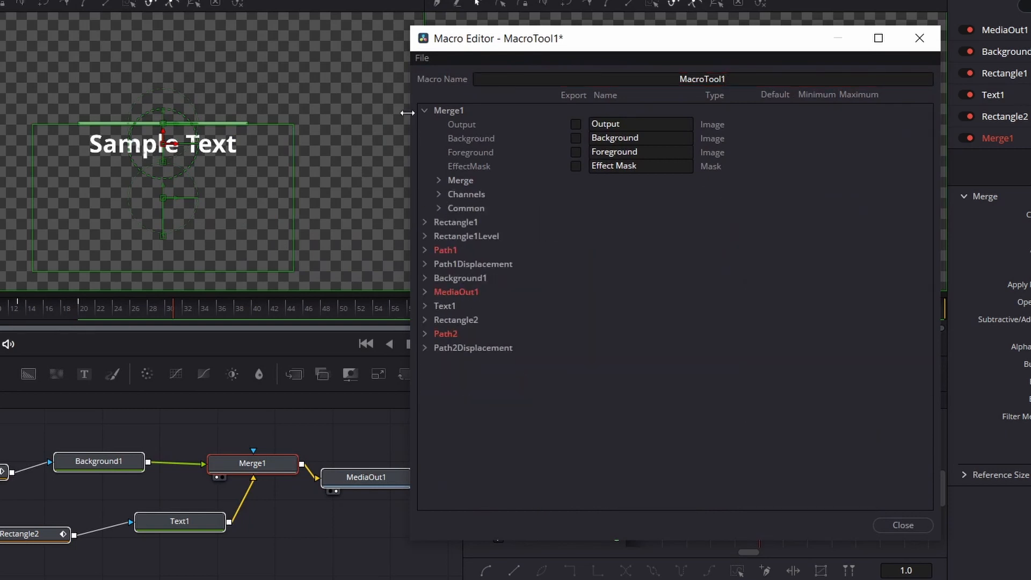
click(425, 110)
click(424, 125)
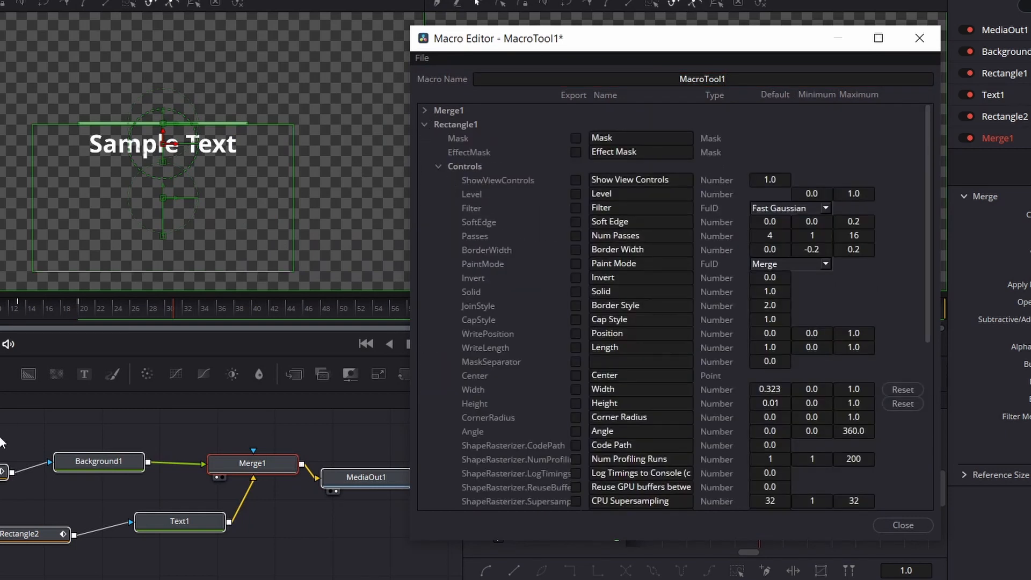
click(576, 180)
click(575, 194)
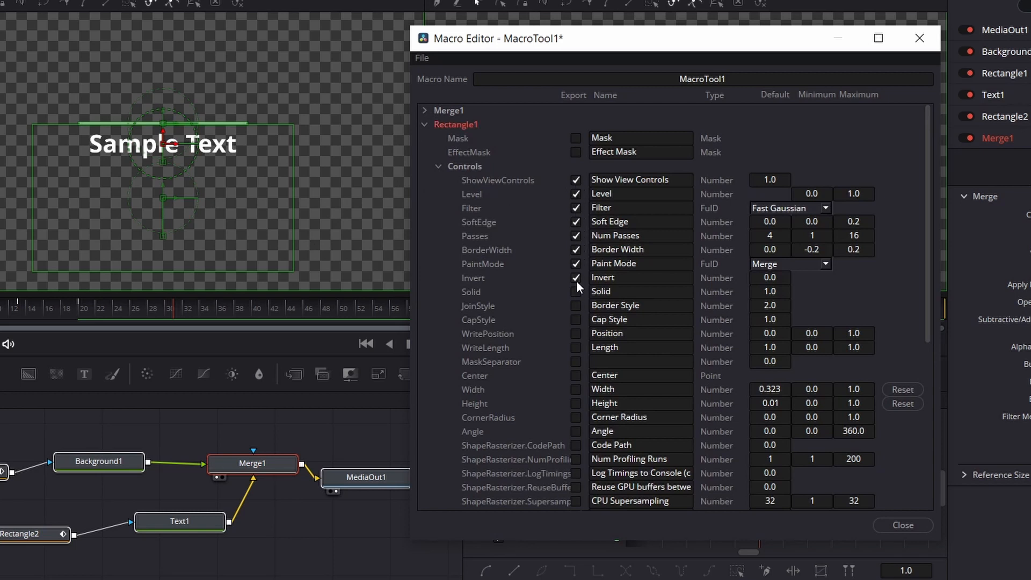
click(438, 166)
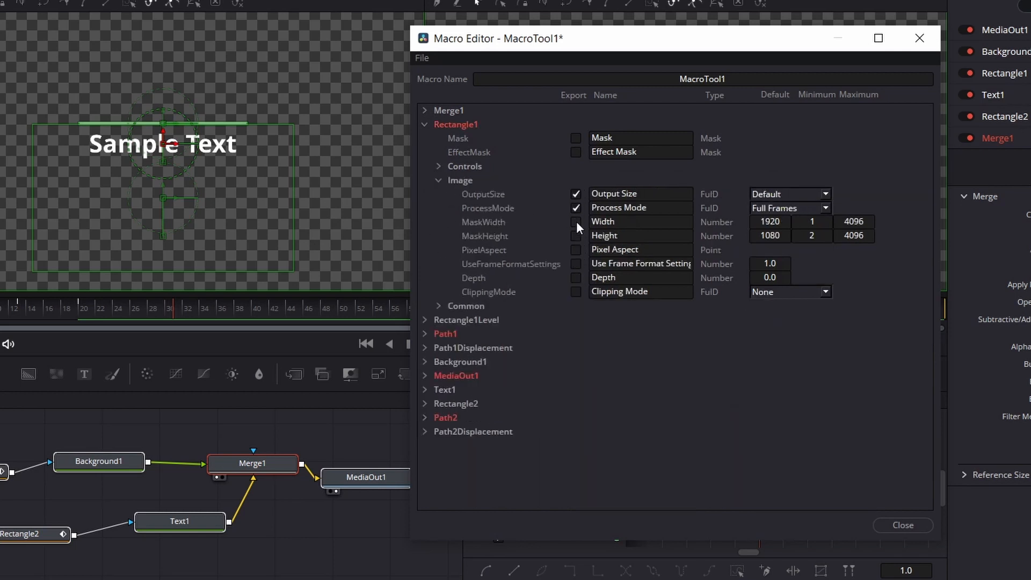
click(438, 180)
click(425, 125)
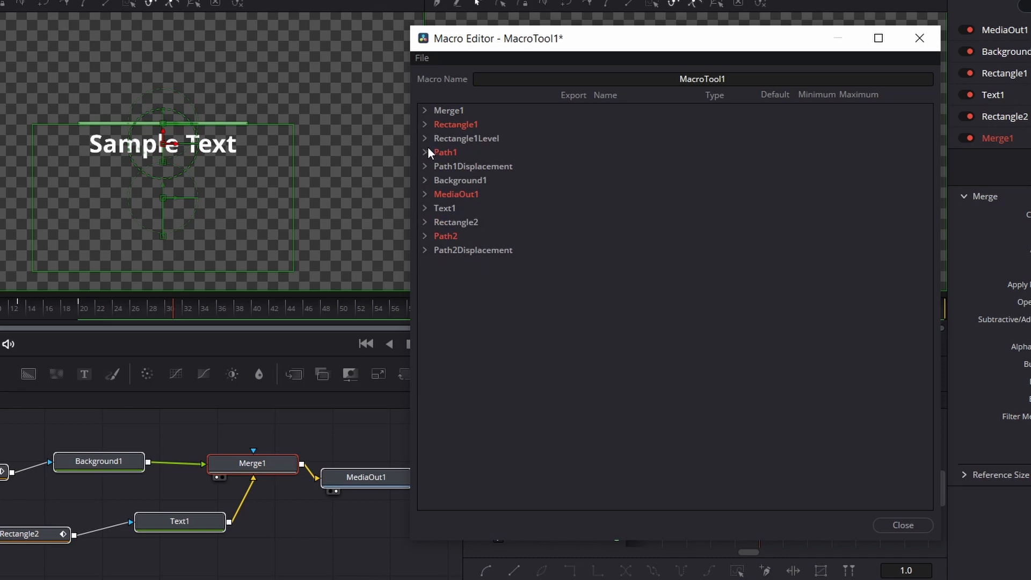
Mark Background1's Color parameters for export in the macro and collapse that node's list.
click(424, 180)
click(437, 250)
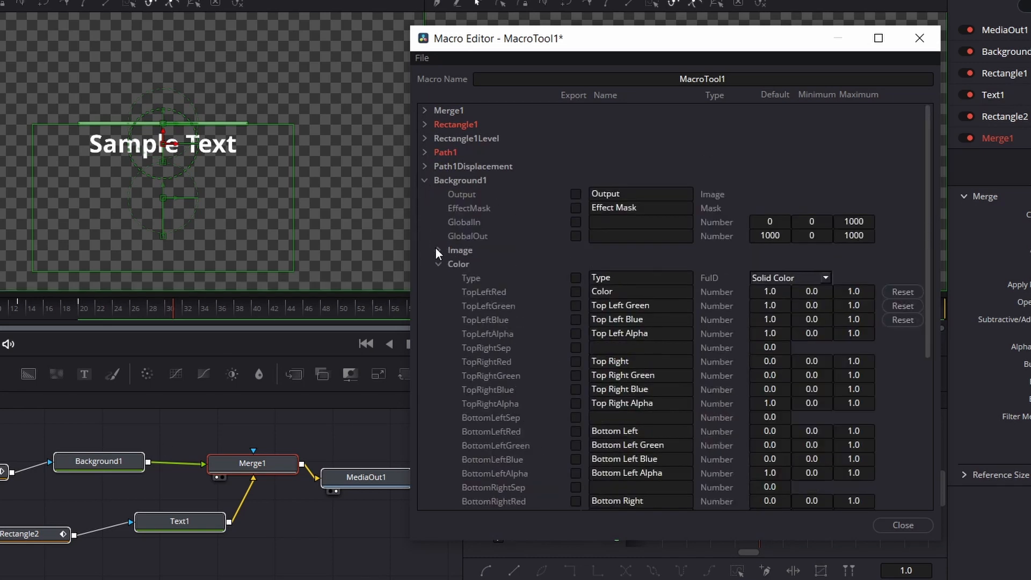
click(576, 278)
click(439, 264)
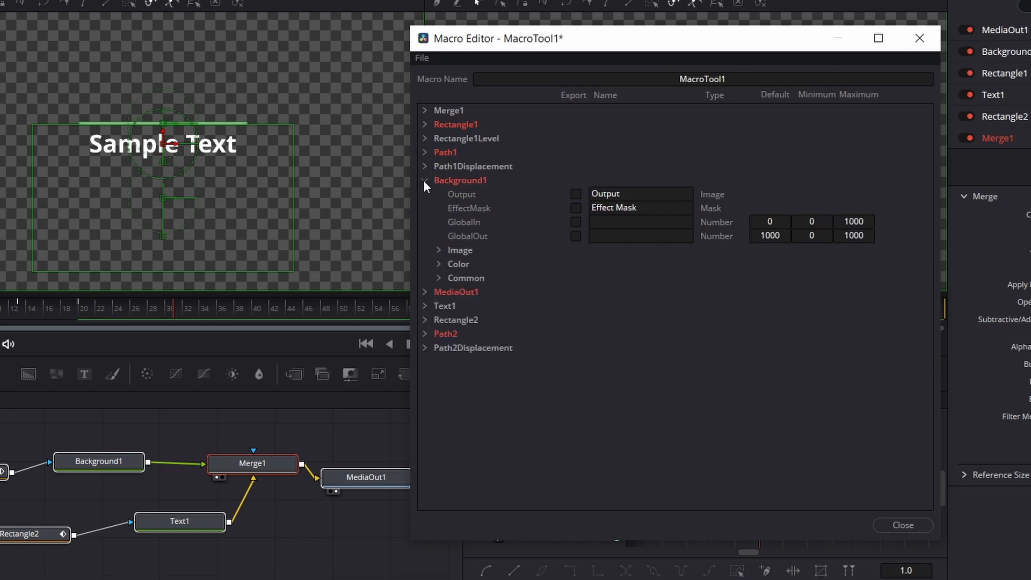
click(425, 180)
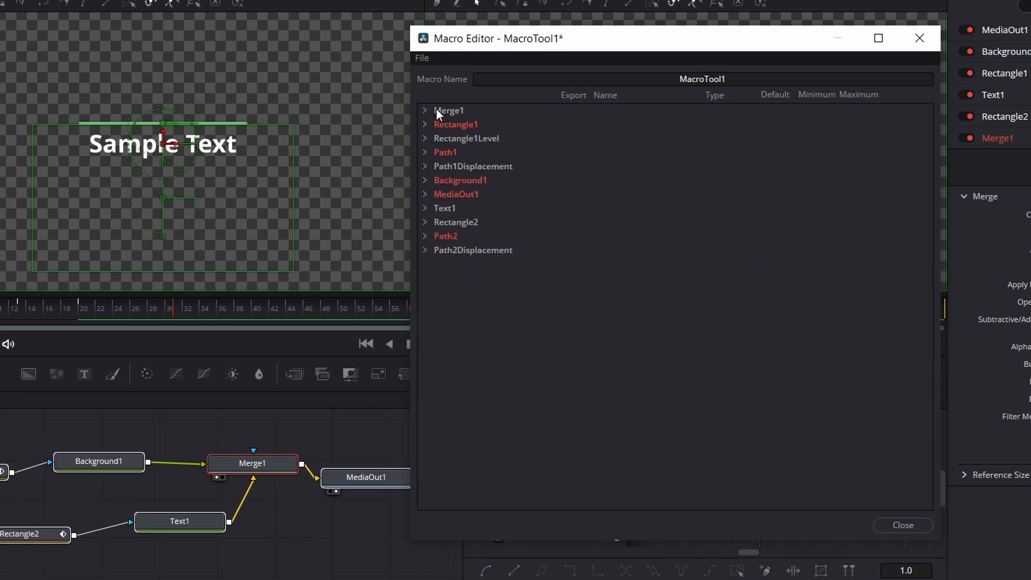
Mark Rectangle2's Image and Controls parameters for export in the macro.
click(425, 222)
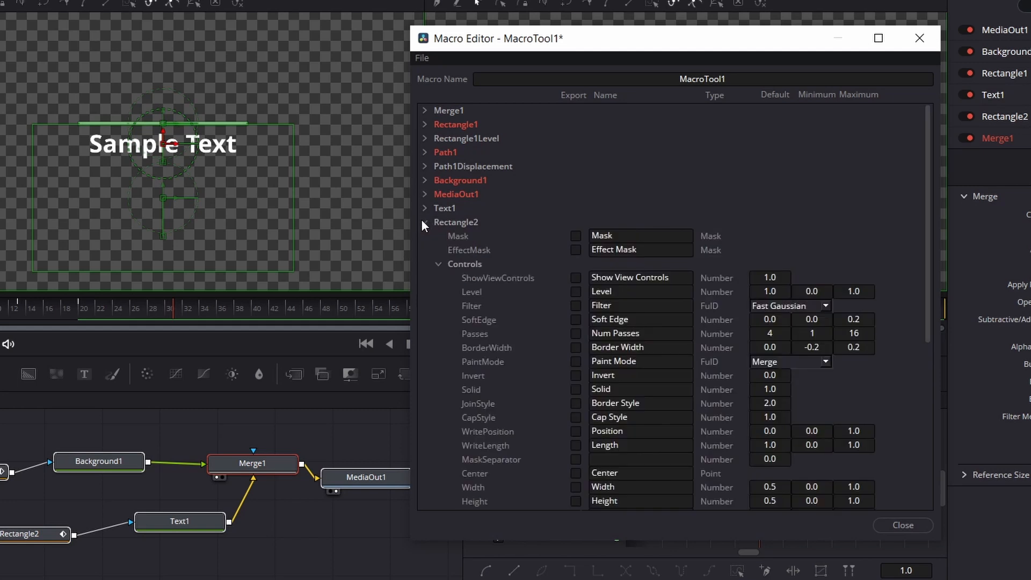
click(440, 264)
click(575, 291)
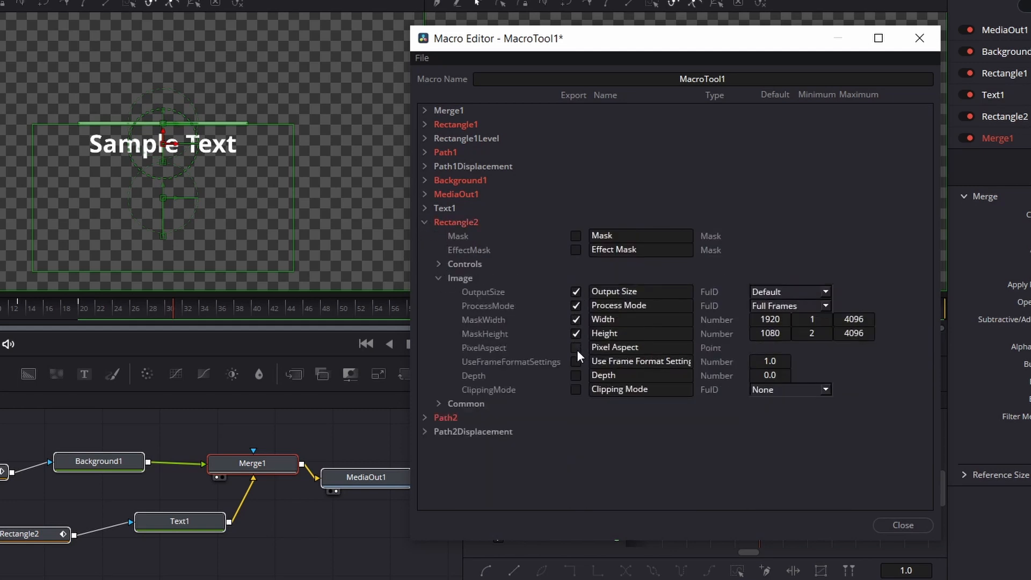
click(440, 264)
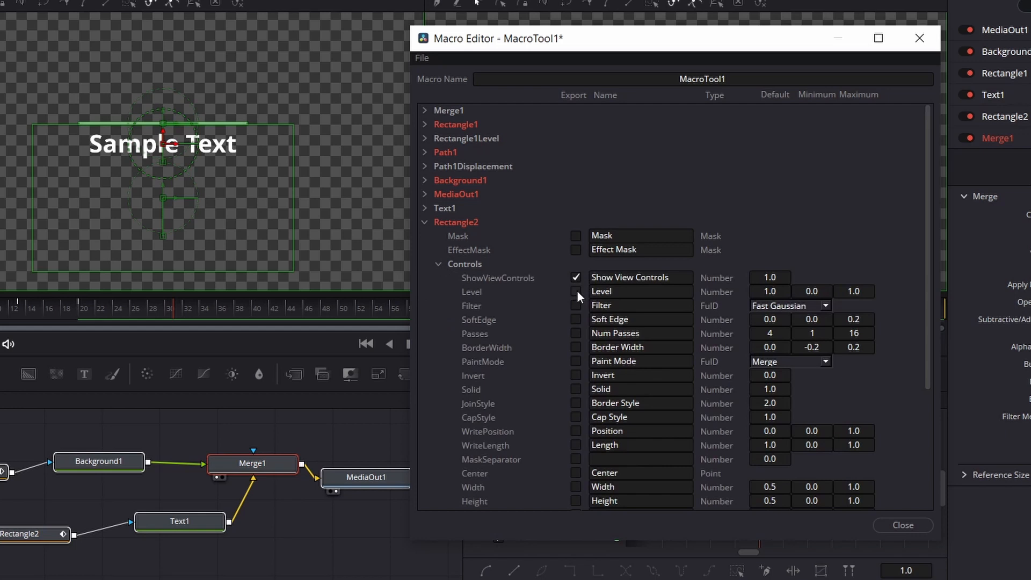
Mark Text1's Text and Image parameters for export in the macro and collapse that node's list.
click(425, 208)
click(466, 278)
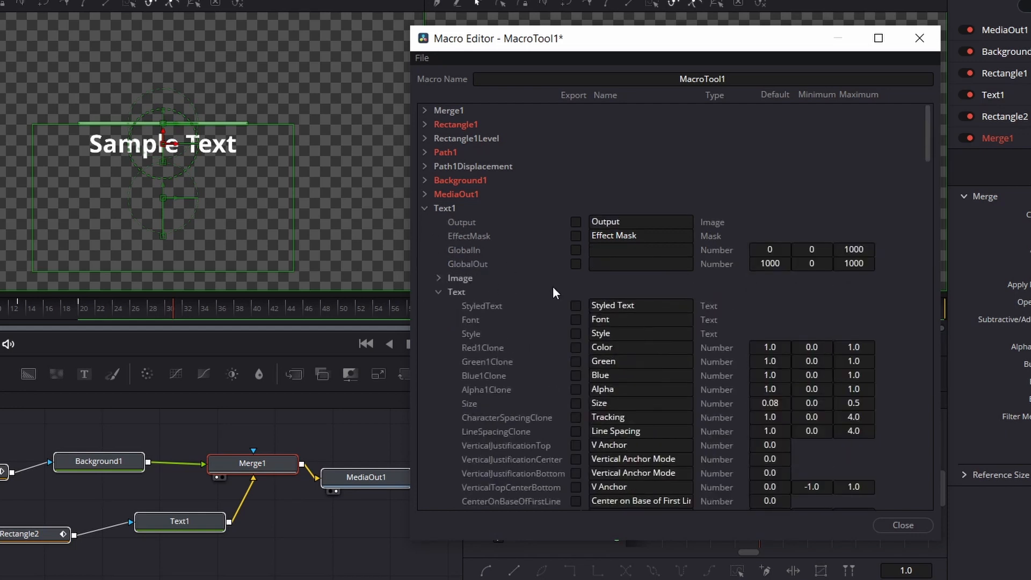
click(576, 473)
mouse_move(925, 147)
mouse_down()
mouse_move(925, 194)
mouse_move(927, 134)
mouse_up()
click(438, 278)
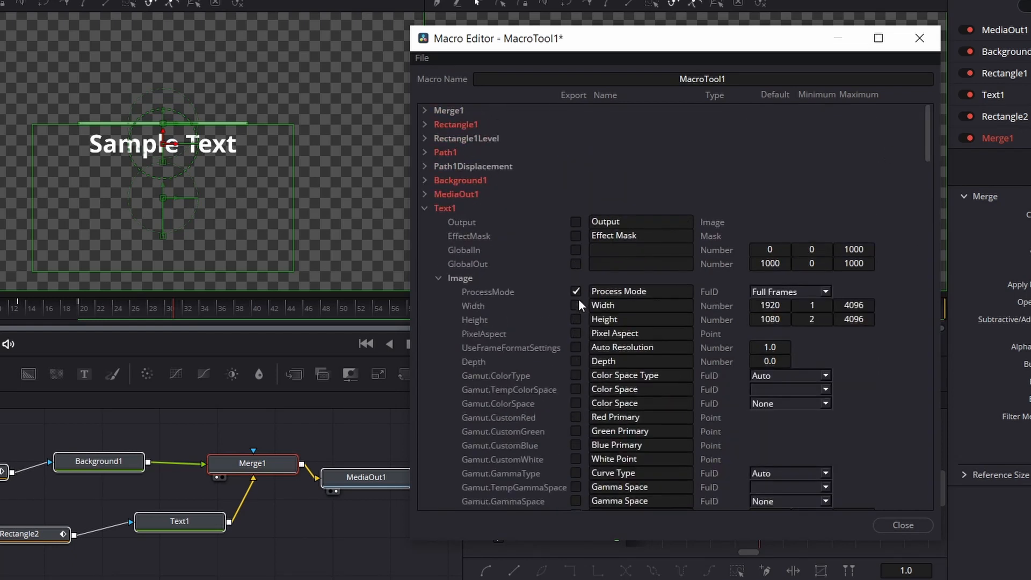
click(456, 278)
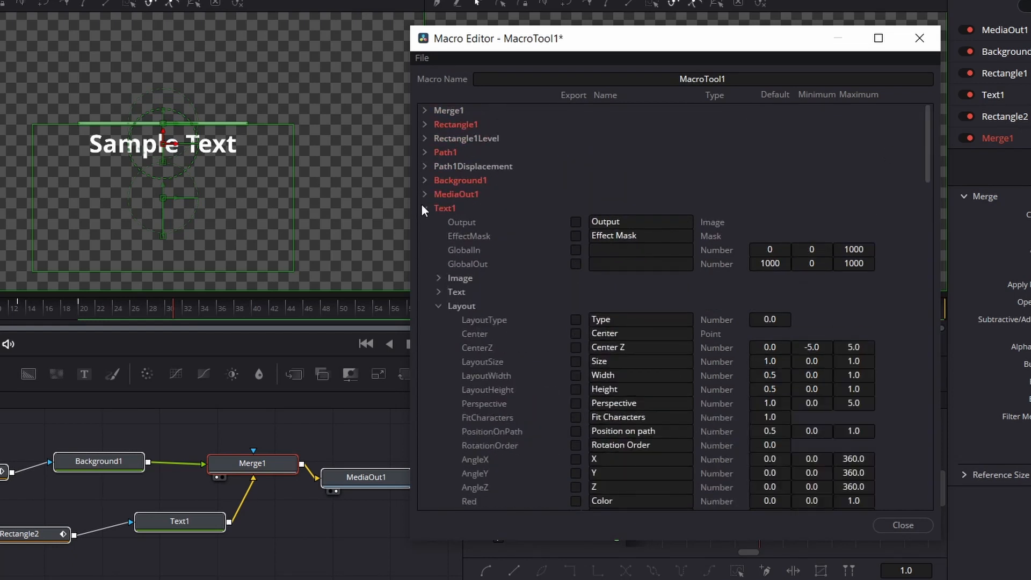
click(424, 208)
Name the macro "Custom Title 1", save it in the Fusion Macros folder and return to the Edit page.
click(735, 79)
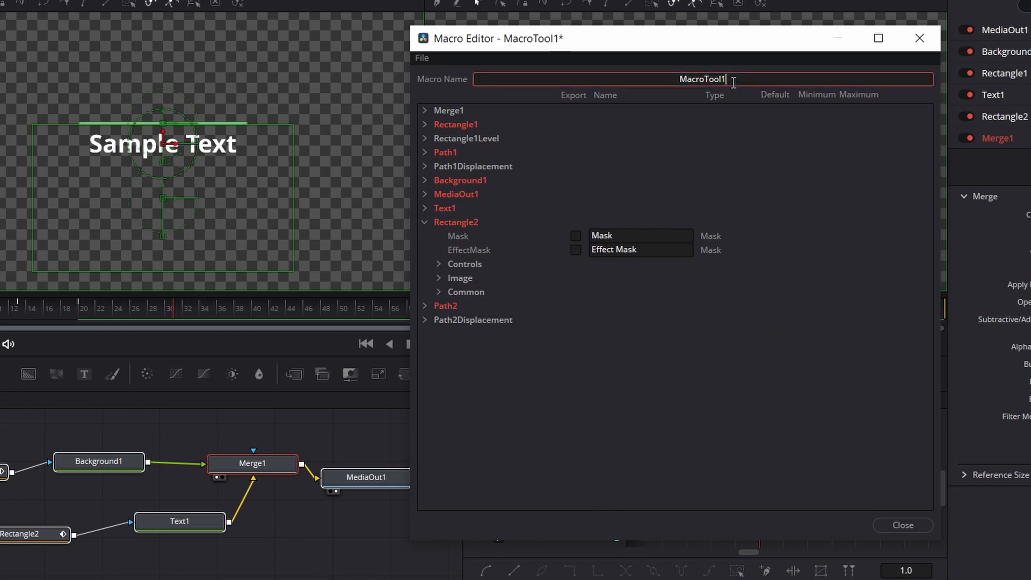
key(ctrl+a)
text(Custom Title 1)
click(424, 58)
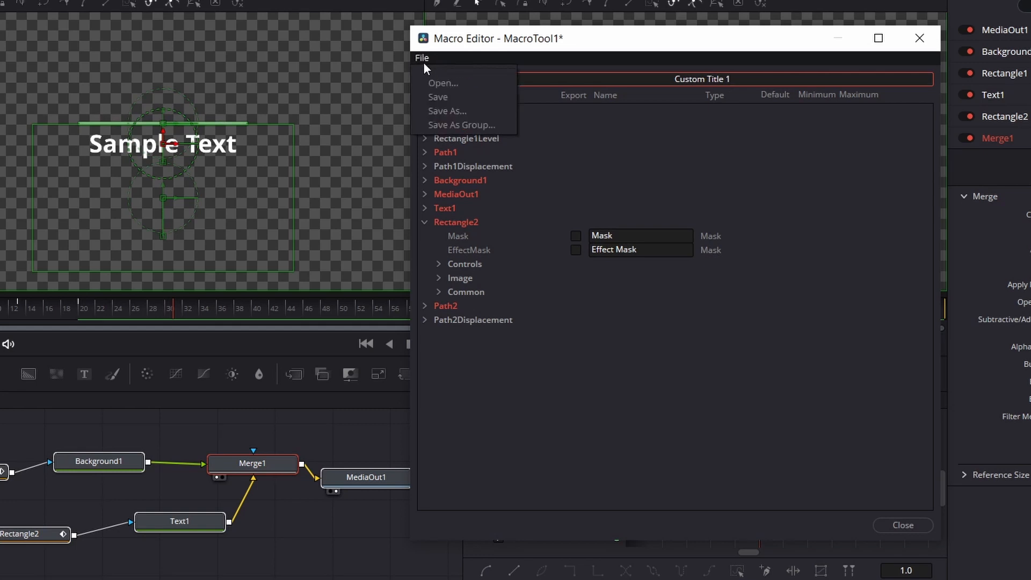
click(450, 95)
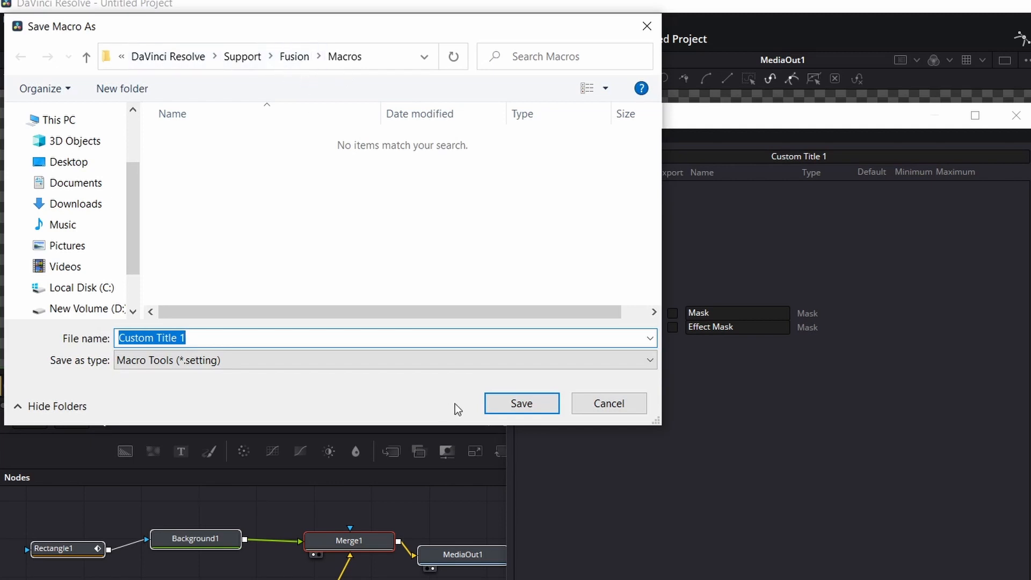
click(530, 402)
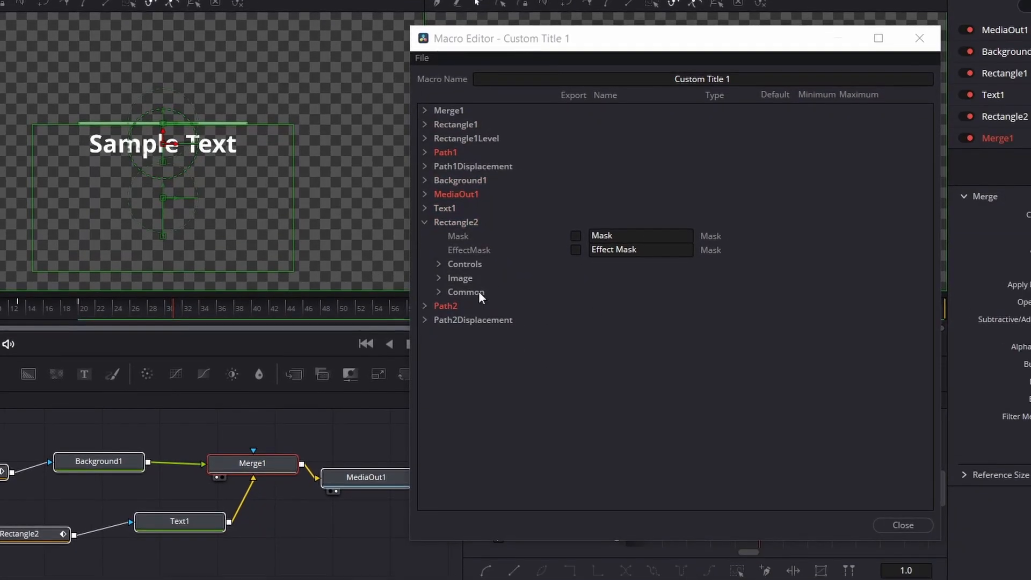
click(903, 525)
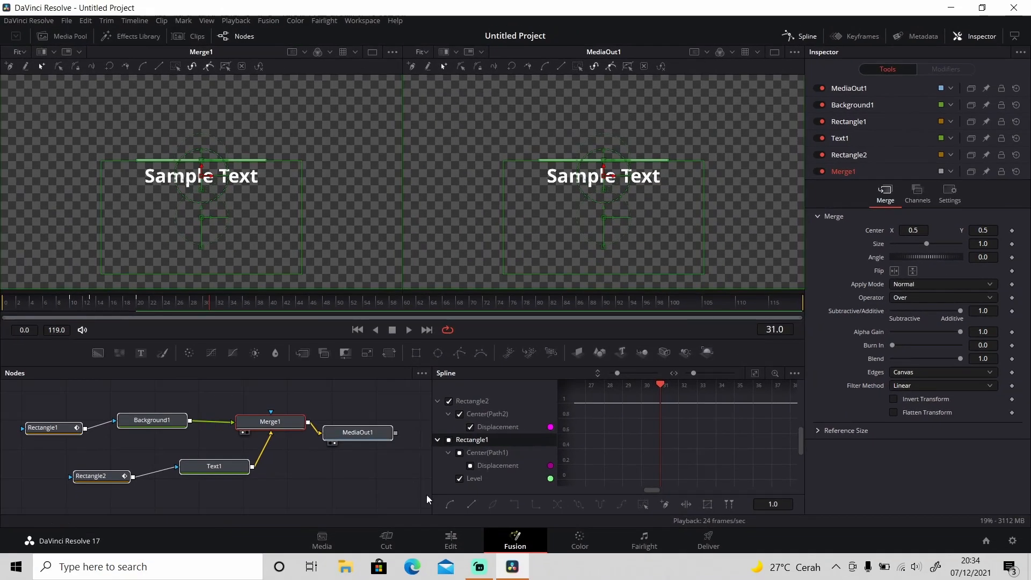
click(451, 539)
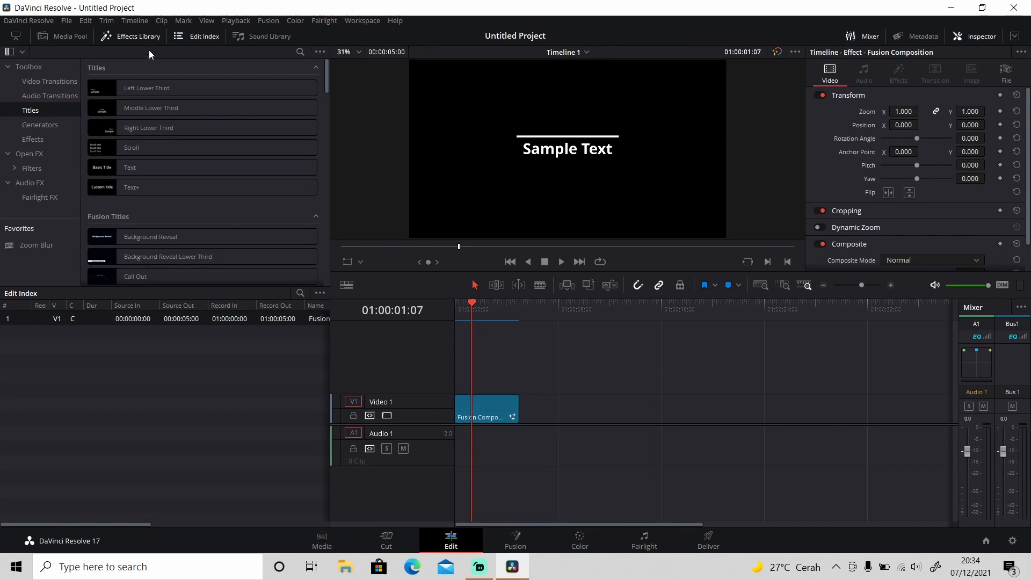
Switch to File Explorer and open the AppData\Roaming folder inside the user's profile folder on Local Disk (C:).
click(345, 567)
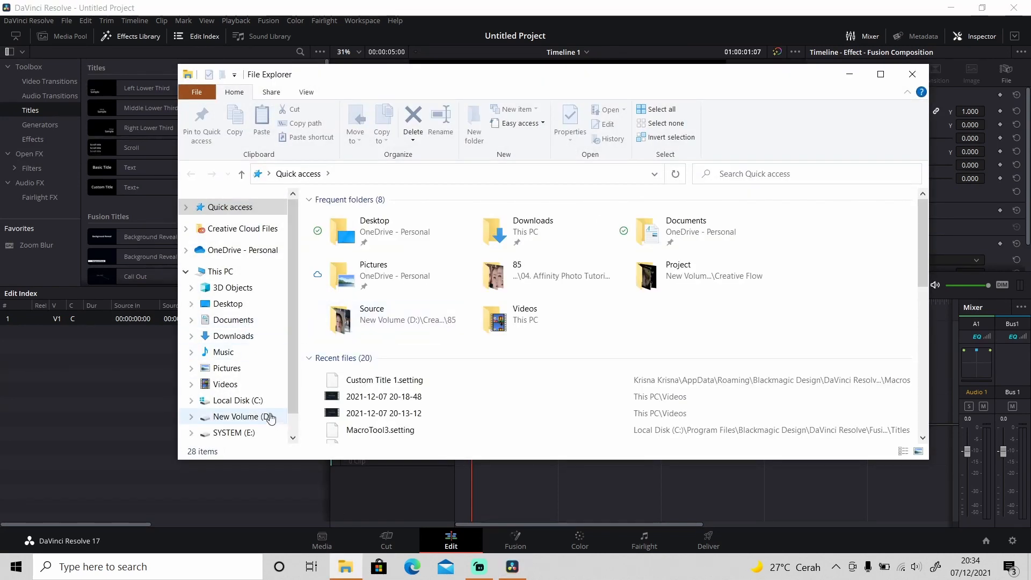
click(252, 401)
double_click(342, 375)
double_click(343, 234)
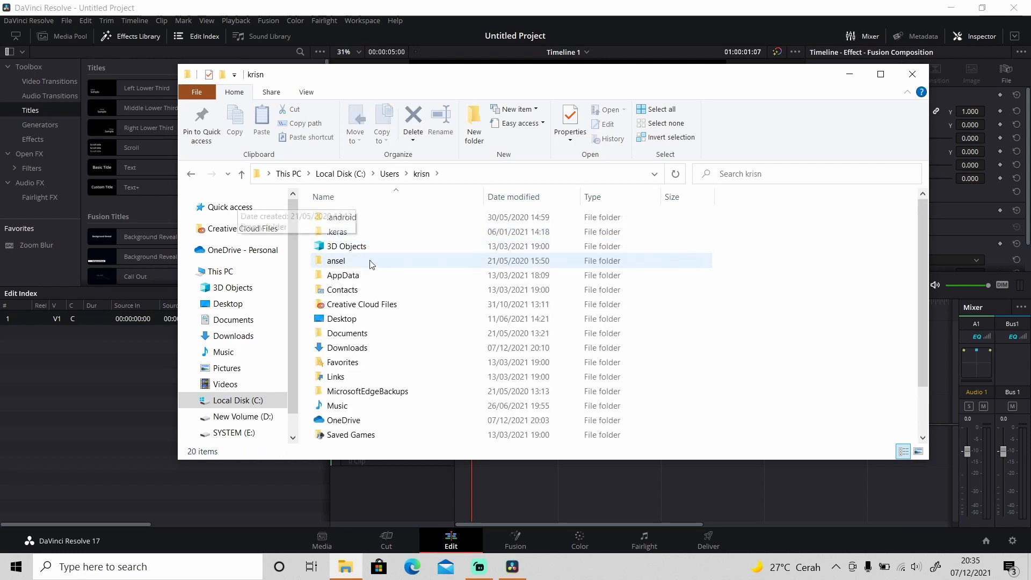
double_click(342, 275)
double_click(368, 246)
Open Blackmagic Design\DaVinci Resolve\Support\Fusion\Macros and cut the file Custom Title 1.setting.
double_click(385, 217)
click(385, 216)
double_click(385, 217)
double_click(385, 232)
double_click(386, 288)
double_click(369, 361)
drag(420, 276, 373, 218)
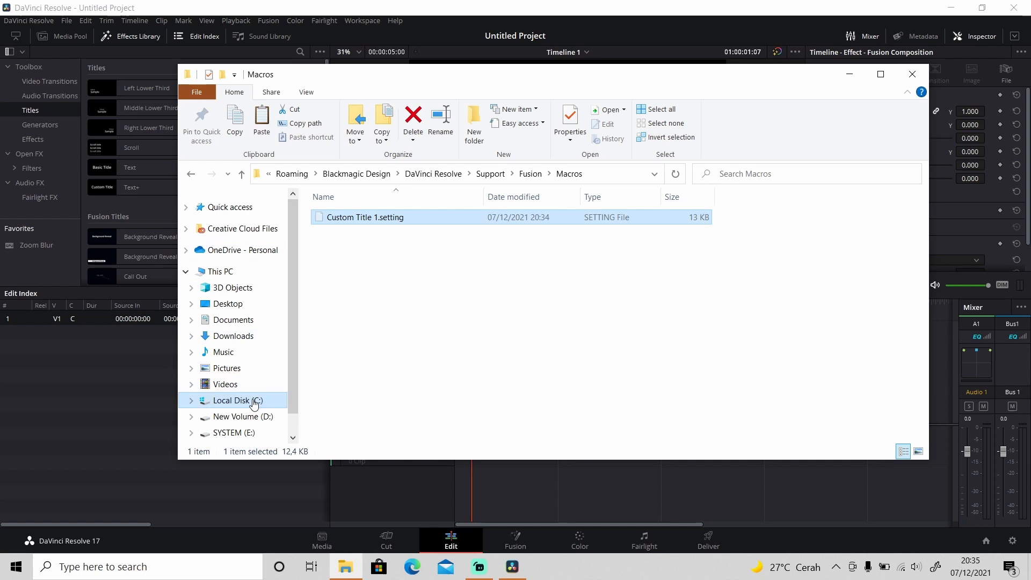
Open the Program Files\Blackmagic Design\DaVinci Resolve folder on Local Disk (C:).
click(271, 401)
click(374, 334)
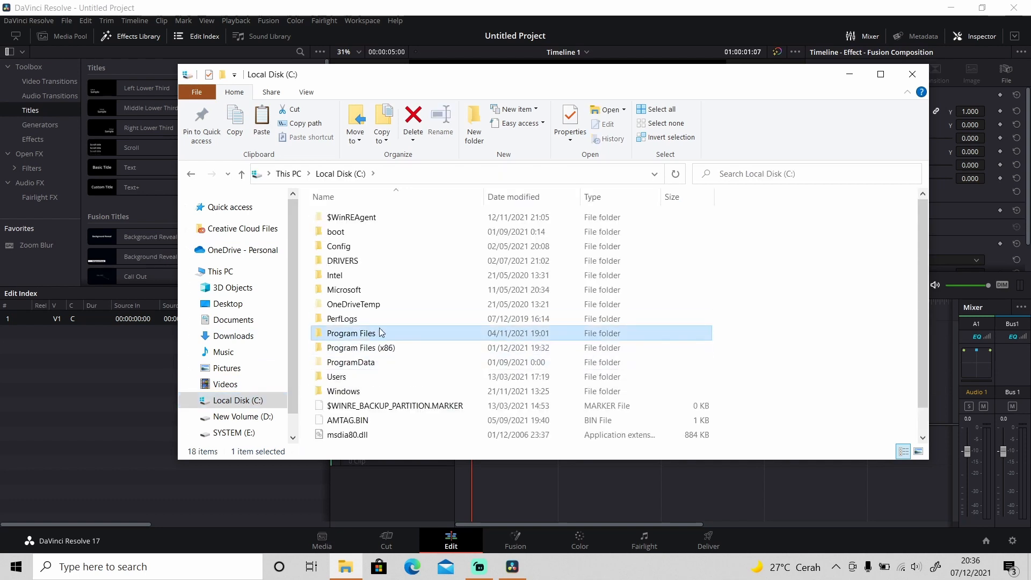
double_click(373, 334)
double_click(380, 264)
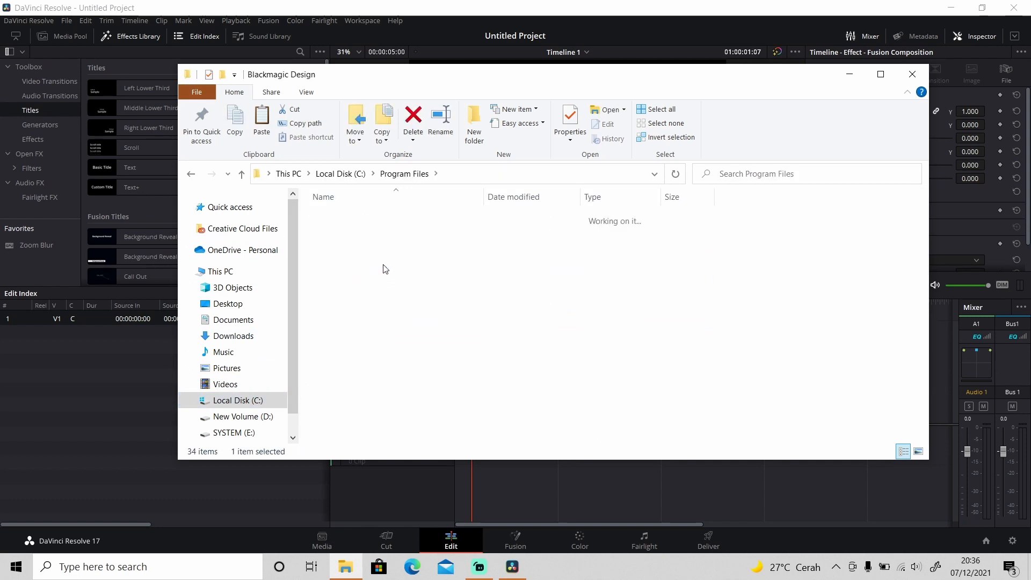
double_click(376, 225)
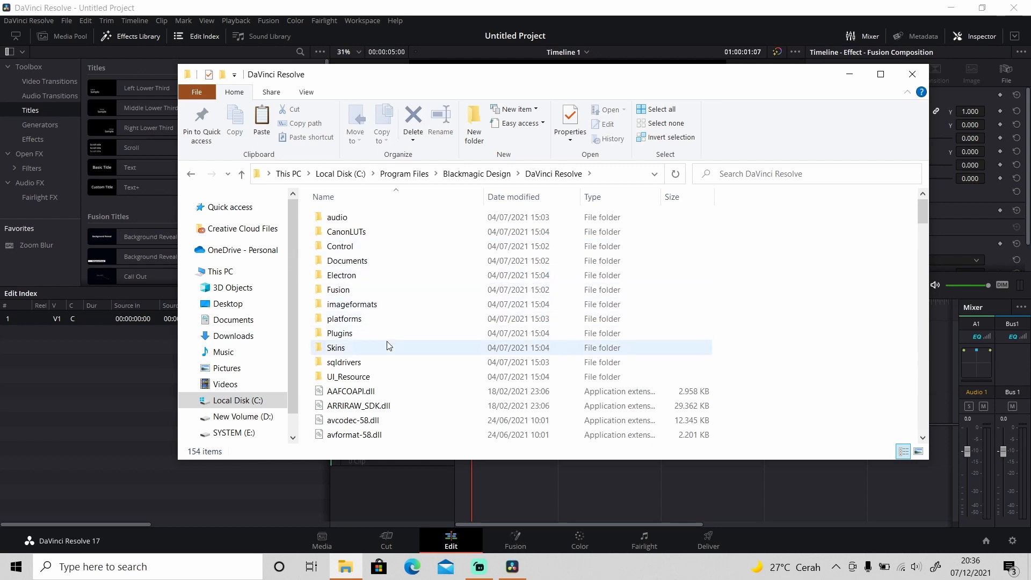
Paste Custom Title 1.setting into the Fusion\Templates\Edit\Titles folder, granting the administrator permission.
double_click(378, 291)
click(370, 261)
key(Return)
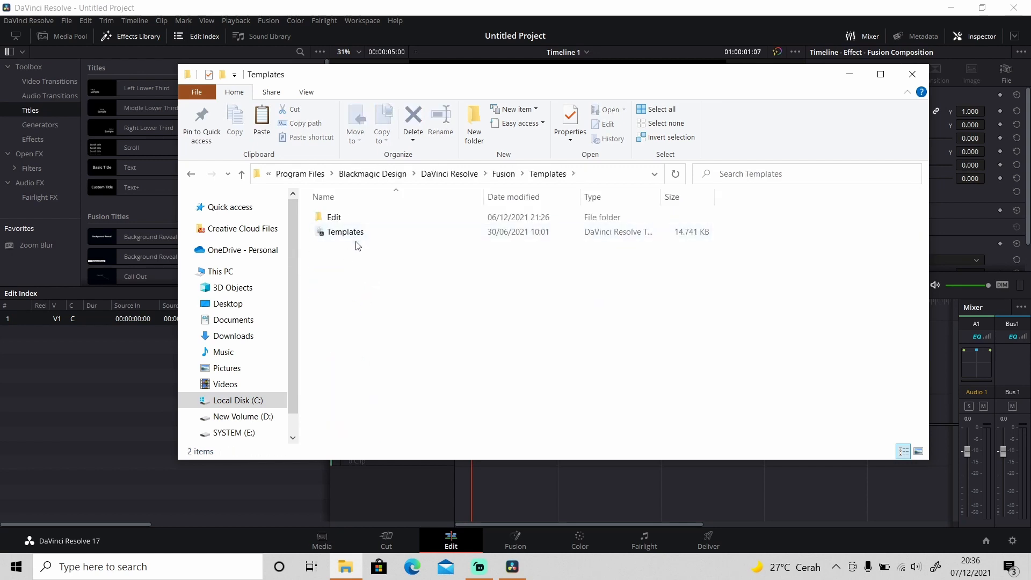
double_click(337, 220)
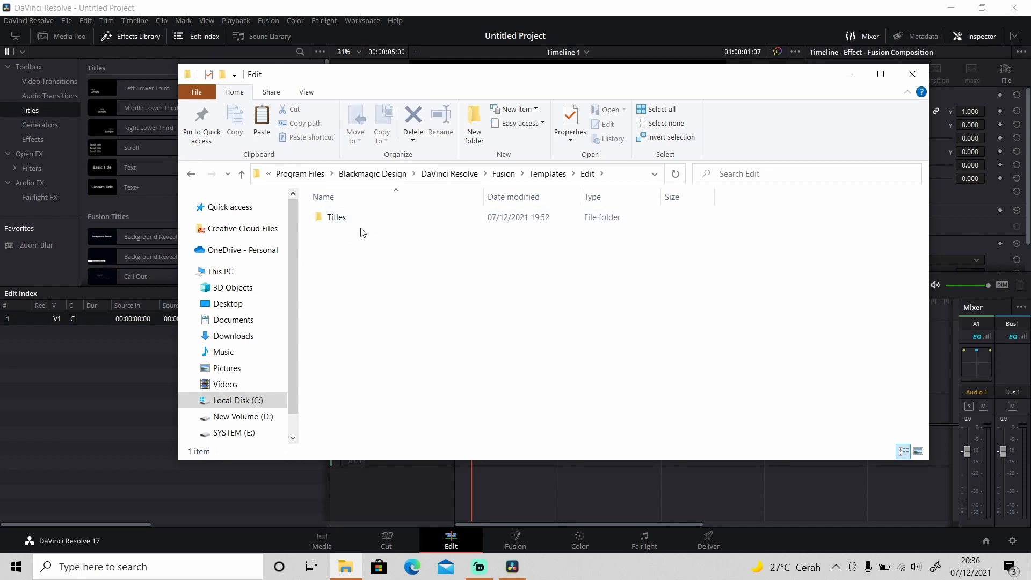
double_click(342, 219)
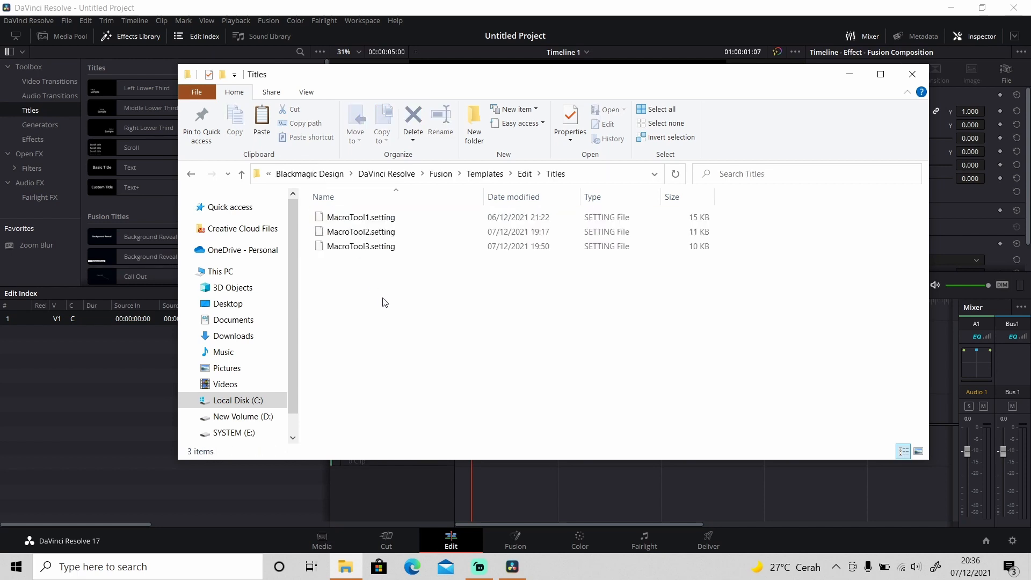
drag(387, 299, 384, 300)
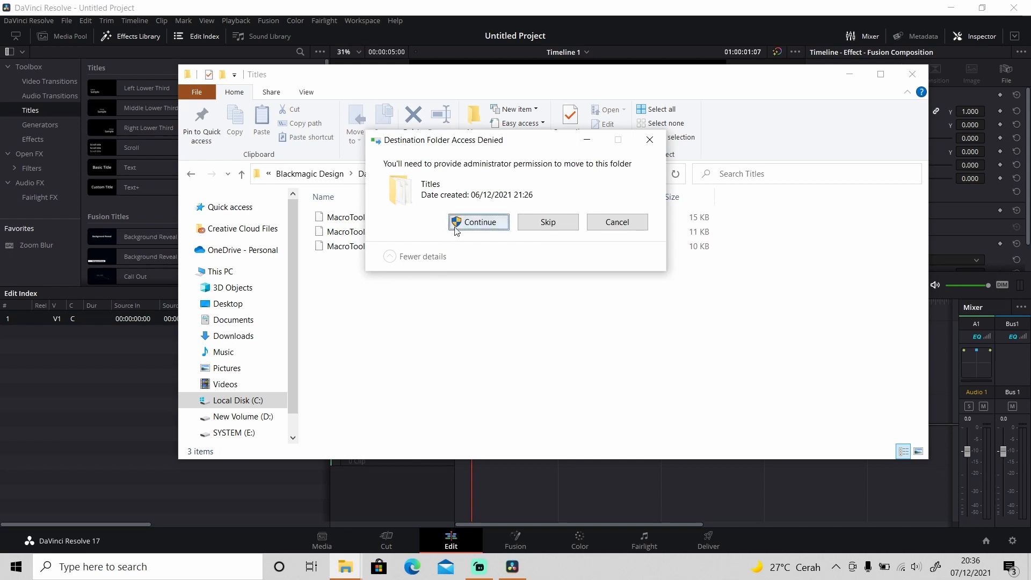
click(471, 222)
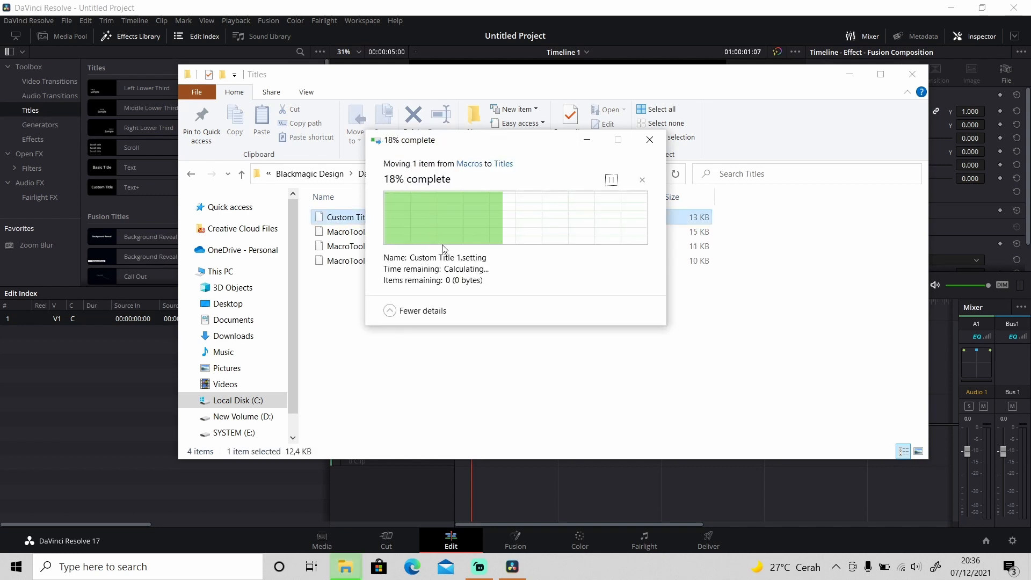
Switch back to DaVinci Resolve and place Custom Title 1 from the Fusion Titles on Video 1 at about 01:00:08:13.
click(371, 15)
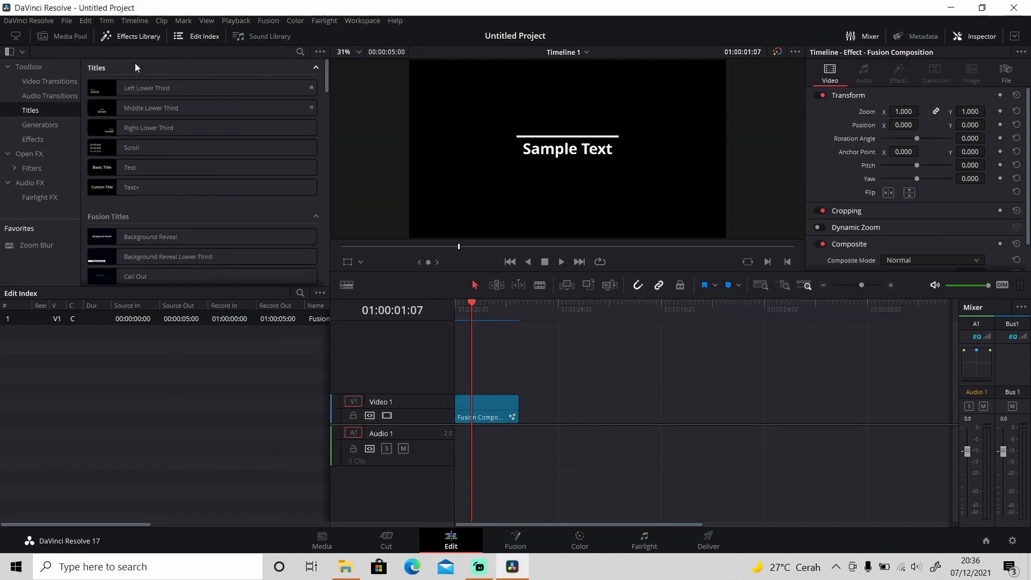
mouse_move(326, 80)
mouse_down()
mouse_move(328, 120)
mouse_move(328, 93)
mouse_move(323, 113)
mouse_up()
drag(127, 159, 563, 404)
Play the Custom Title 1 clip on the timeline twice from its start to check the animation.
mouse_move(564, 313)
mouse_down()
mouse_move(549, 311)
mouse_move(556, 317)
mouse_up()
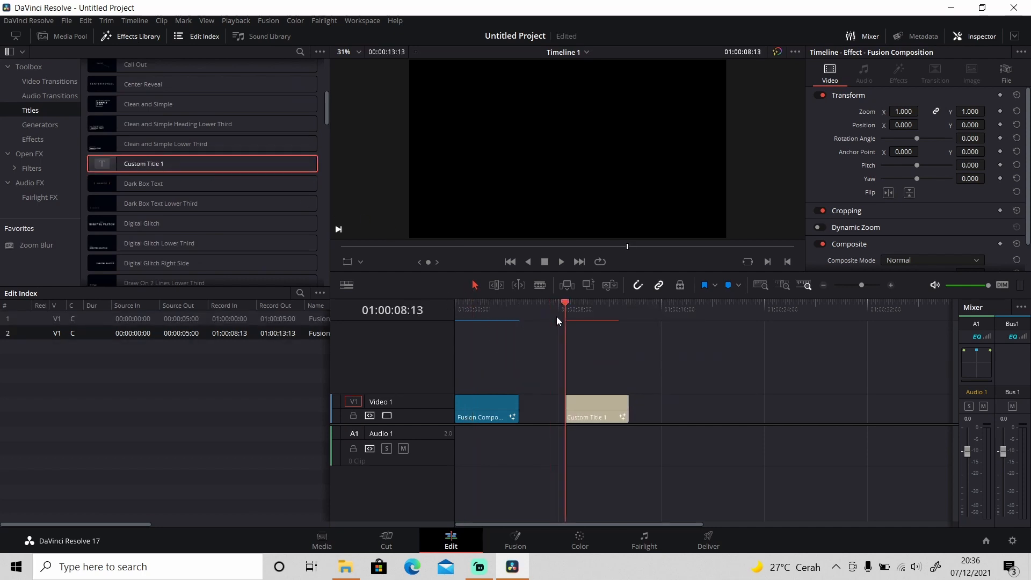
key(space)
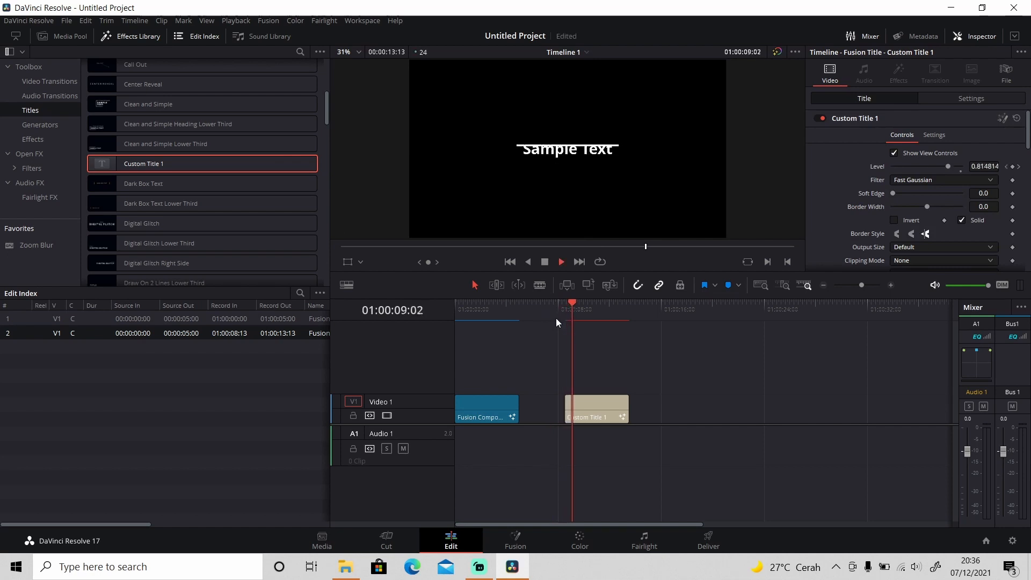
key(space)
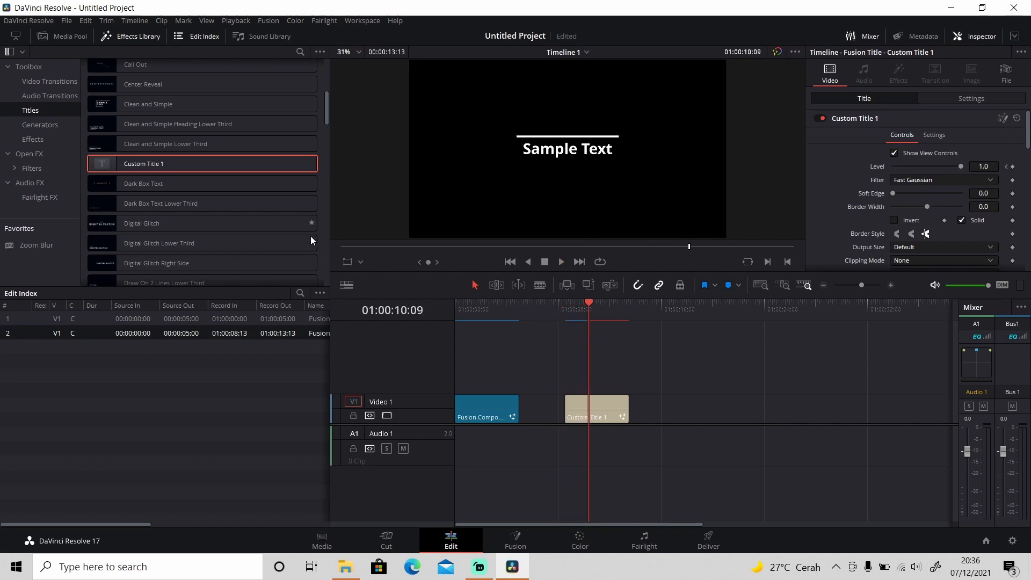
click(551, 309)
key(space)
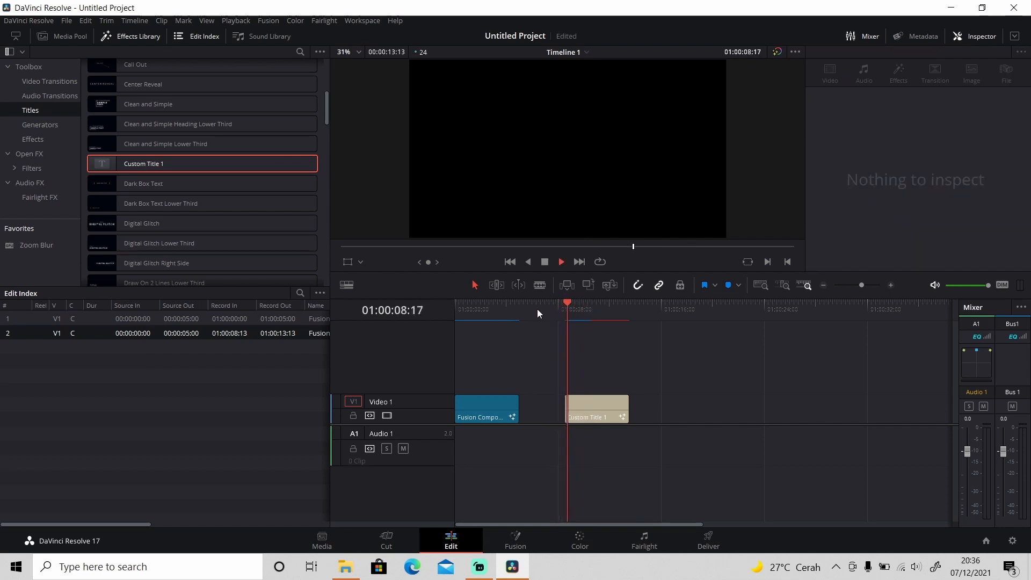
key(space)
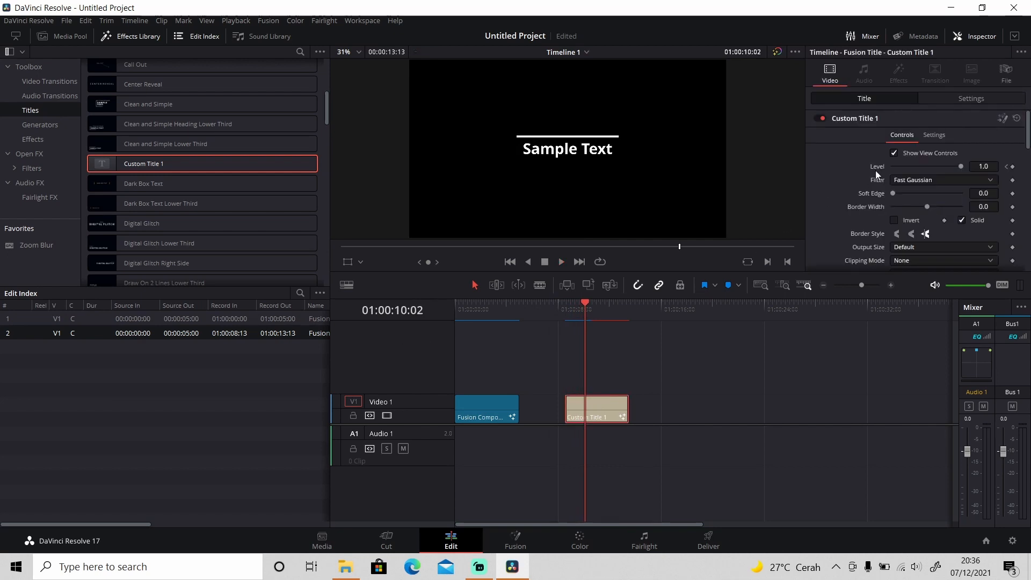
Replace the wording of the Custom Title 1 clip with "Text".
drag(1029, 138, 1028, 208)
click(961, 196)
key(ctrl+a)
text(Text)
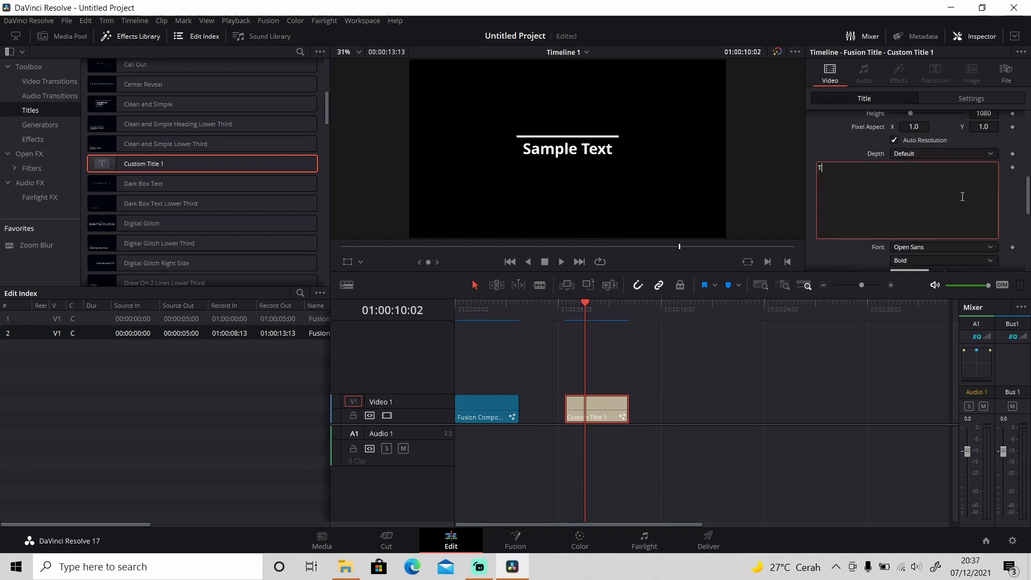
Set the title text's colour to the dark red basic colour and its size to about 0.09.
drag(1027, 199, 1027, 217)
click(910, 184)
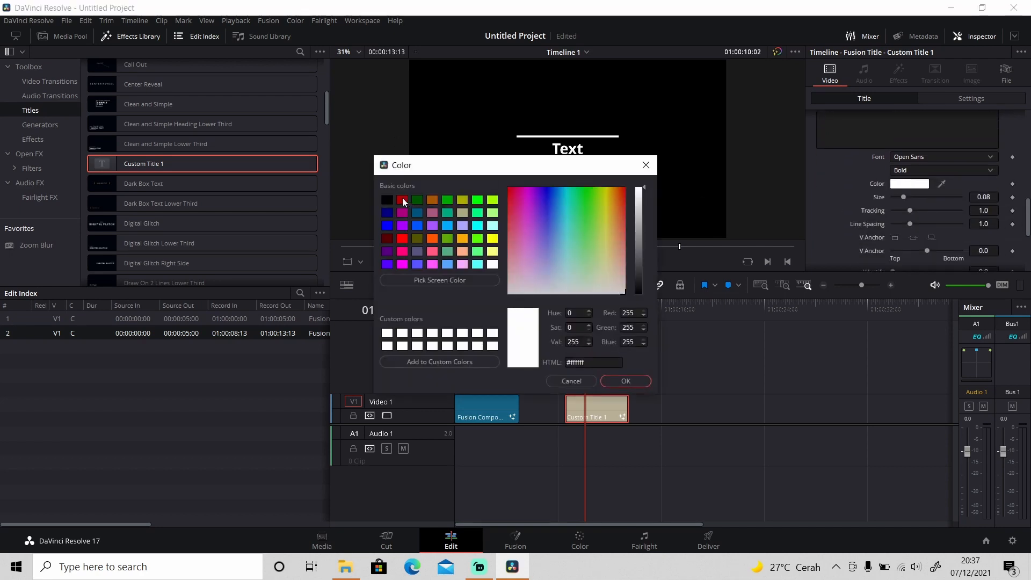
click(402, 200)
click(626, 381)
scroll(1027, 214, down, 1)
drag(903, 173, 905, 175)
Change the colour of the title's line to the medium green basic colour.
scroll(919, 196, down, 10)
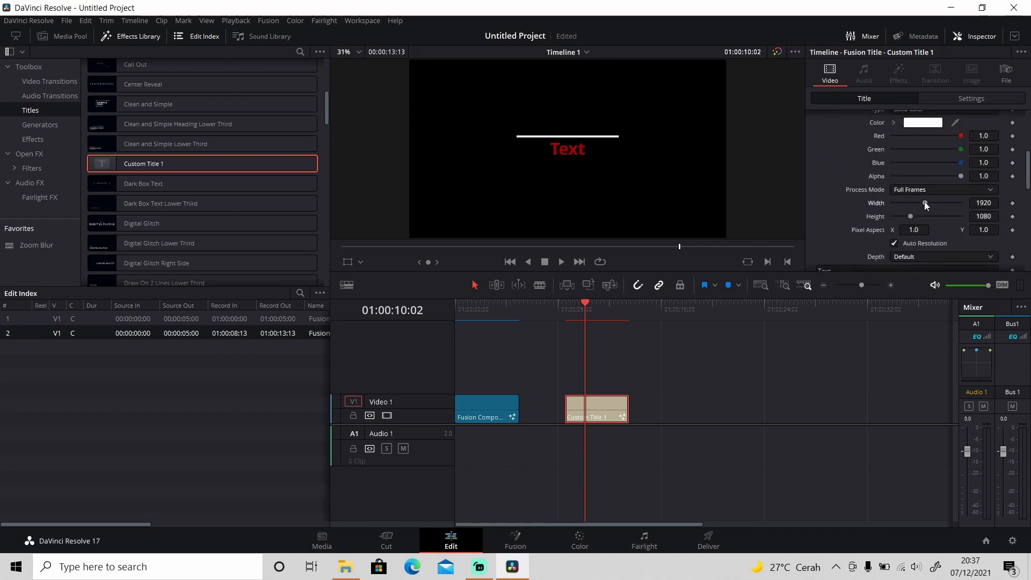
drag(1026, 167, 1022, 143)
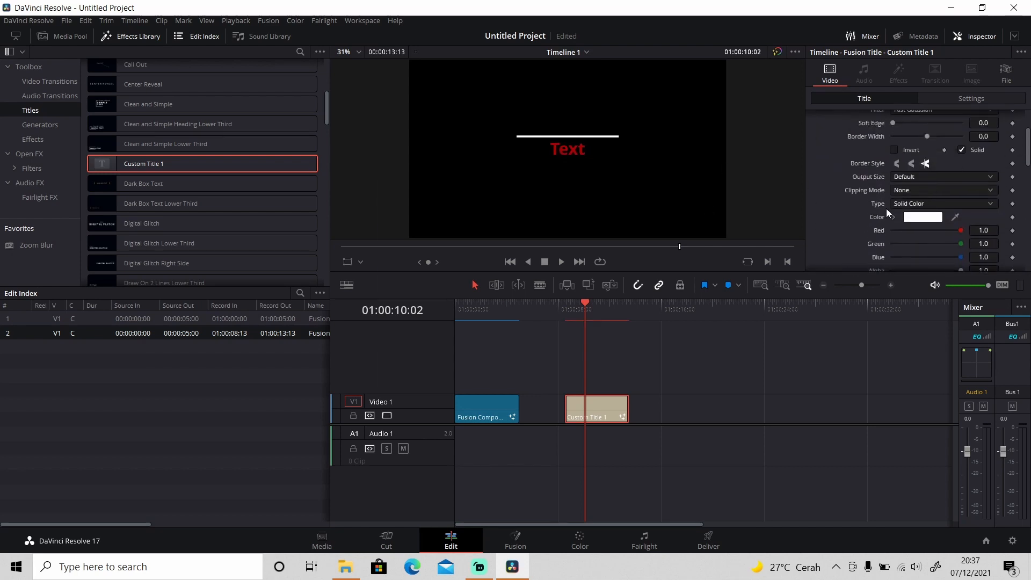
click(922, 216)
click(455, 198)
click(621, 381)
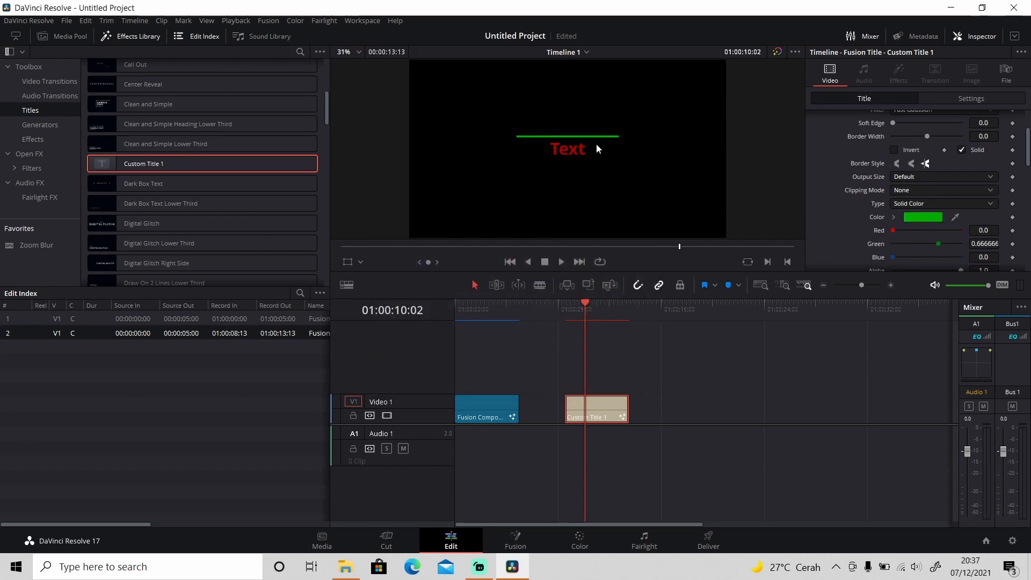
Set the title text's size to about 0.083 and its vertical anchor to 0.02.
drag(1024, 152, 1027, 176)
scroll(925, 189, up, 4)
scroll(925, 190, down, 5)
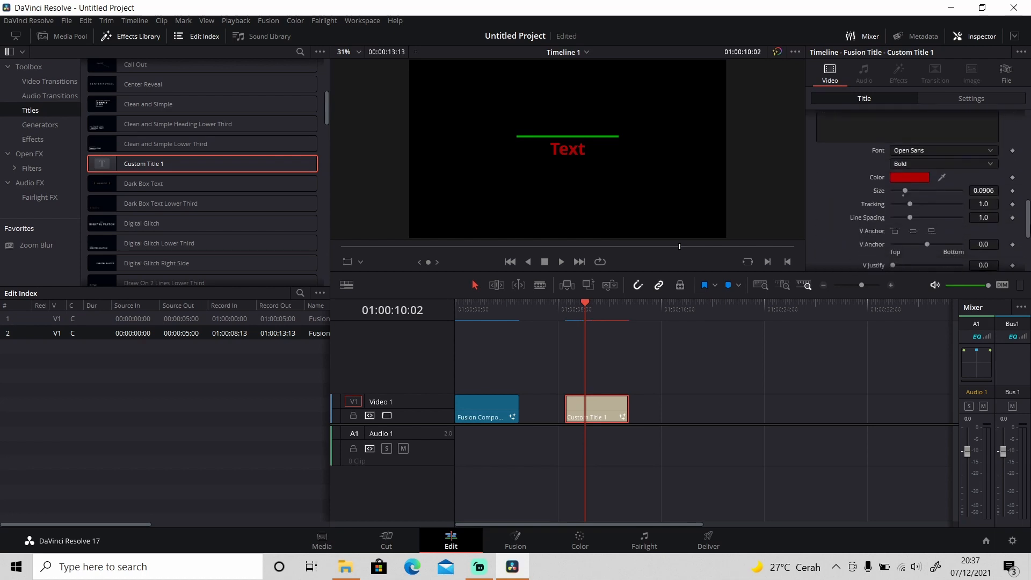
drag(906, 185, 904, 186)
drag(926, 236, 925, 240)
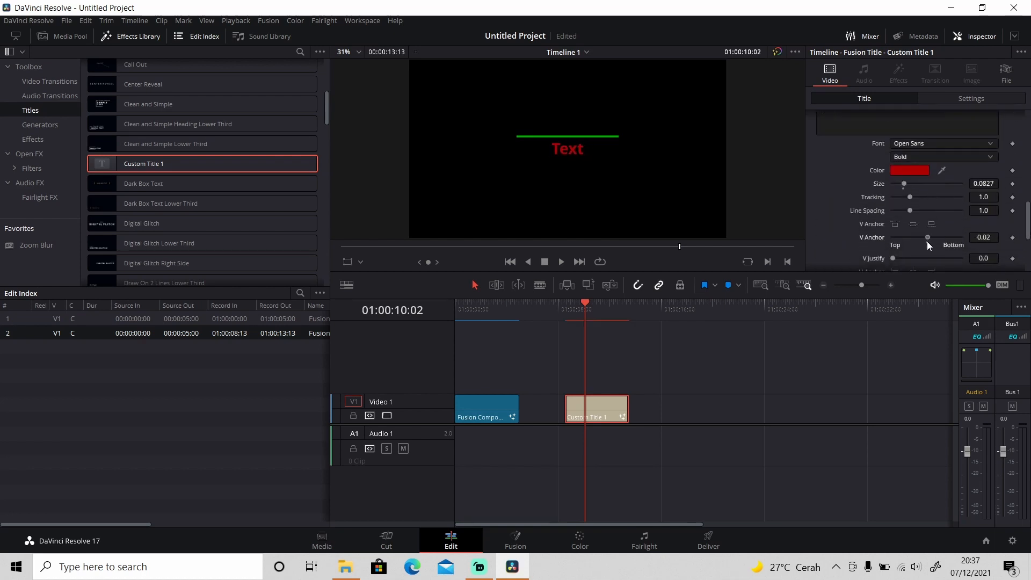